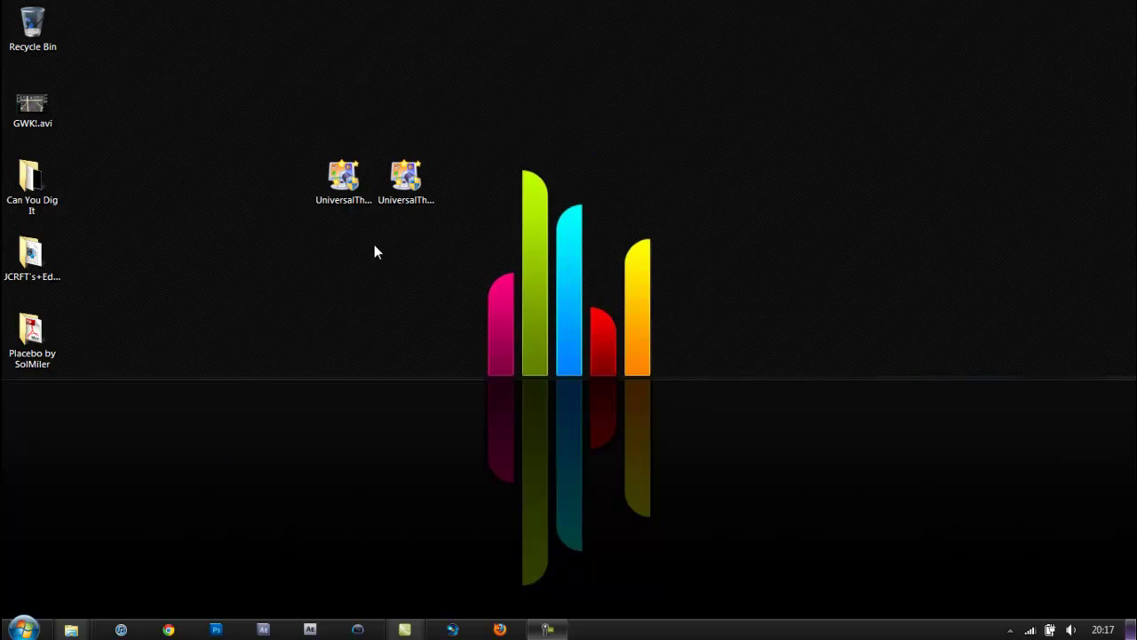
Step: Open the Documents library from the Start menu, then close it again
{"action": "left_click", "coordinate": [4, 628]}
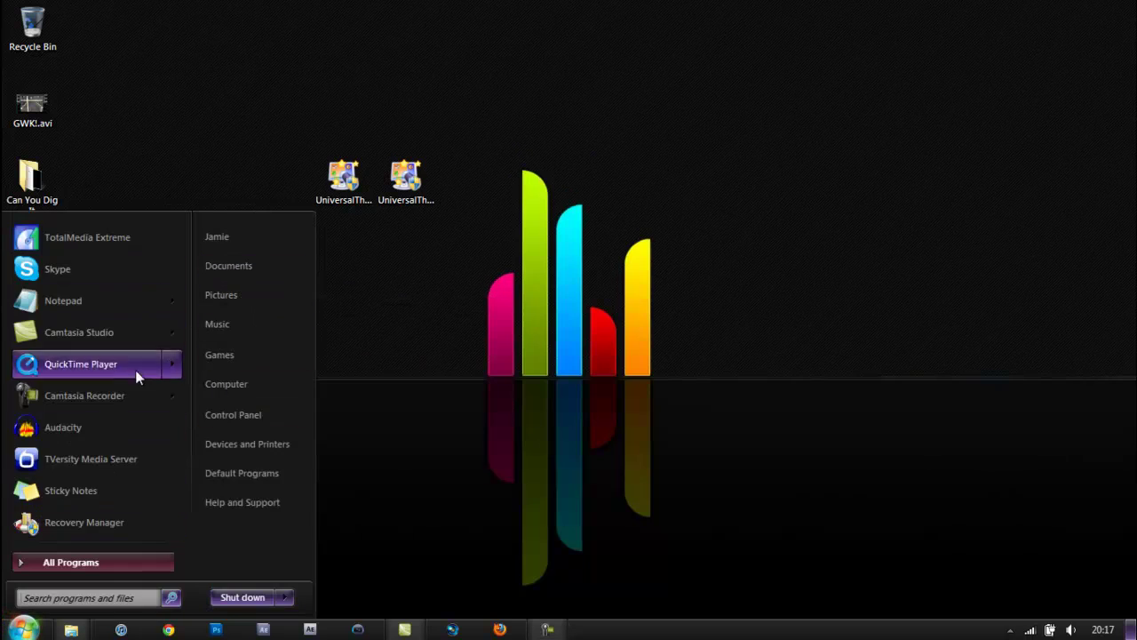
{"action": "left_click", "coordinate": [235, 272]}
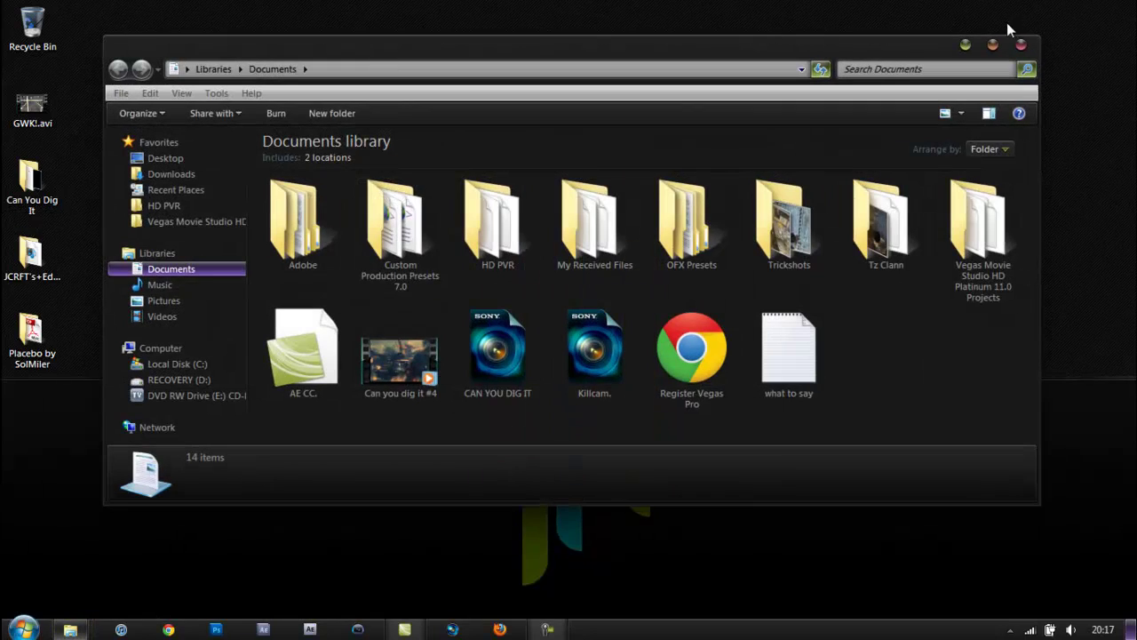
{"action": "left_click", "coordinate": [1023, 50]}
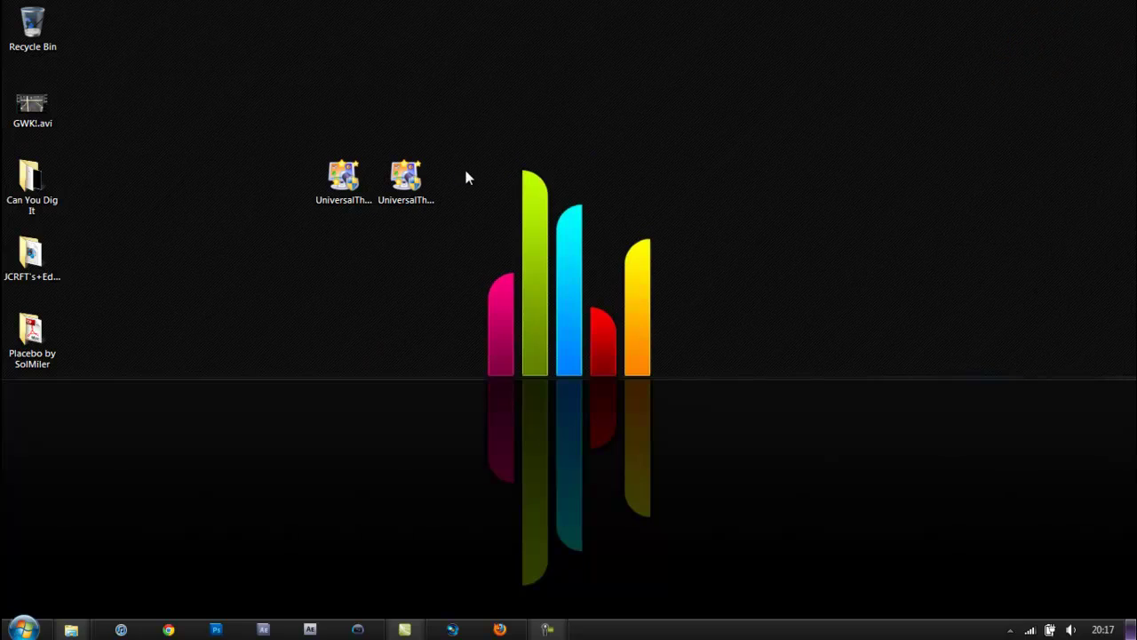
Step: Select the UniversalThemePatcher files and move the x64 patcher to the left position
{"action": "left_click", "coordinate": [284, 124]}
{"action": "left_click_drag", "start_coordinate": [284, 125], "coordinate": [307, 132]}
{"action": "left_click", "coordinate": [427, 261]}
{"action": "left_click", "coordinate": [410, 189]}
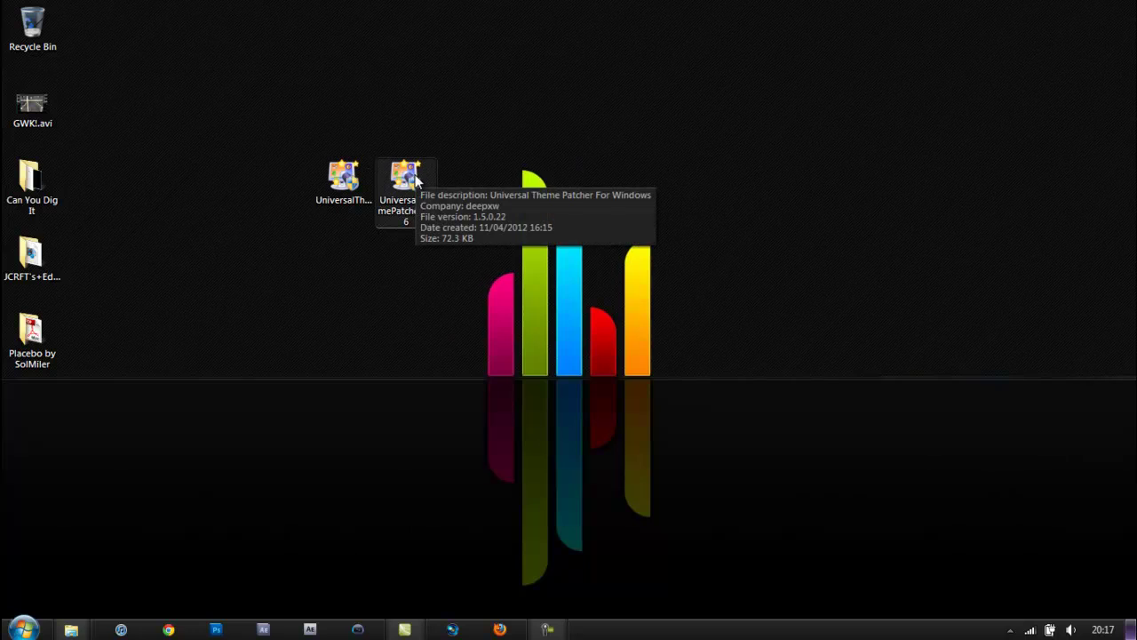
{"action": "left_click_drag", "start_coordinate": [416, 180], "coordinate": [345, 199]}
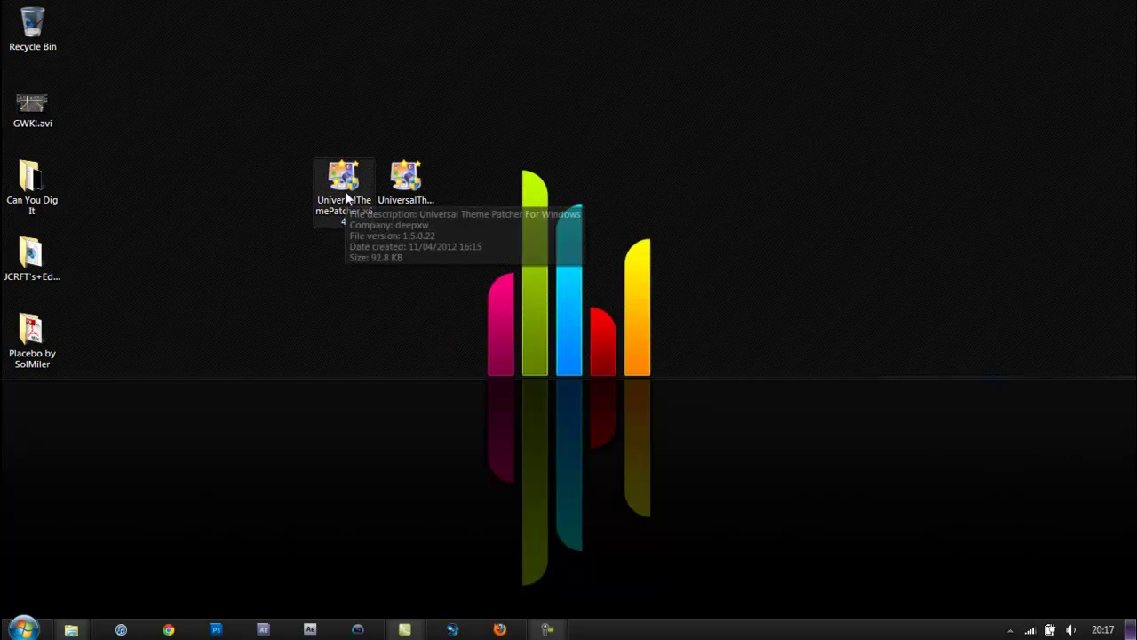
{"action": "left_click", "coordinate": [543, 389]}
Step: Select the x64 and x86 patcher files in turn, clear the selection, and open the Start menu
{"action": "left_click", "coordinate": [366, 189]}
{"action": "left_click", "coordinate": [383, 187]}
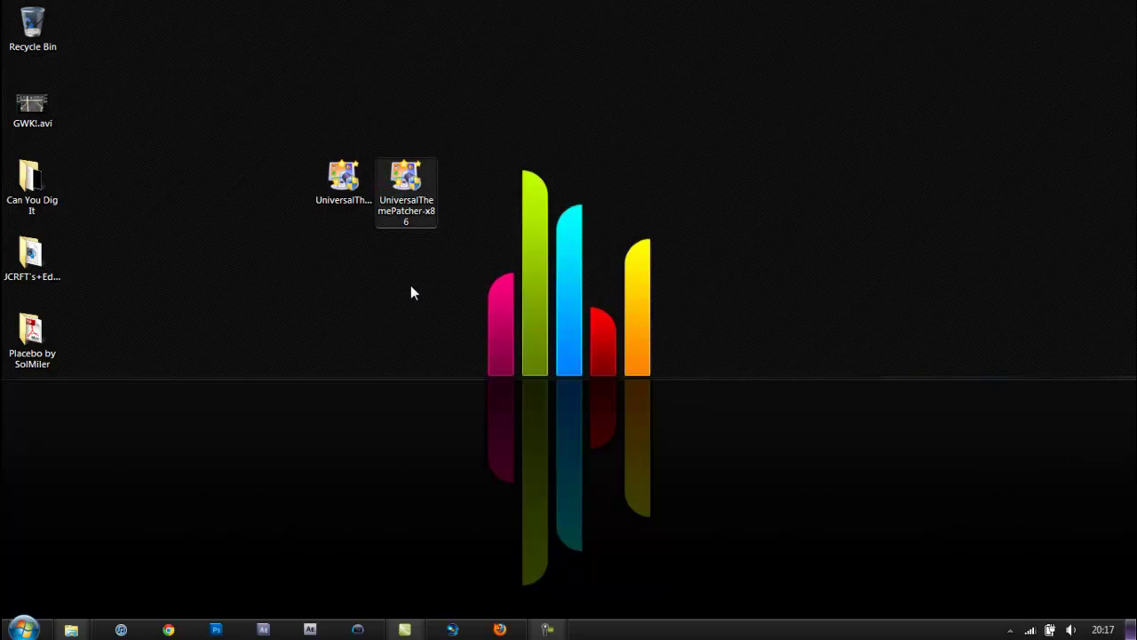
{"action": "left_click", "coordinate": [325, 180]}
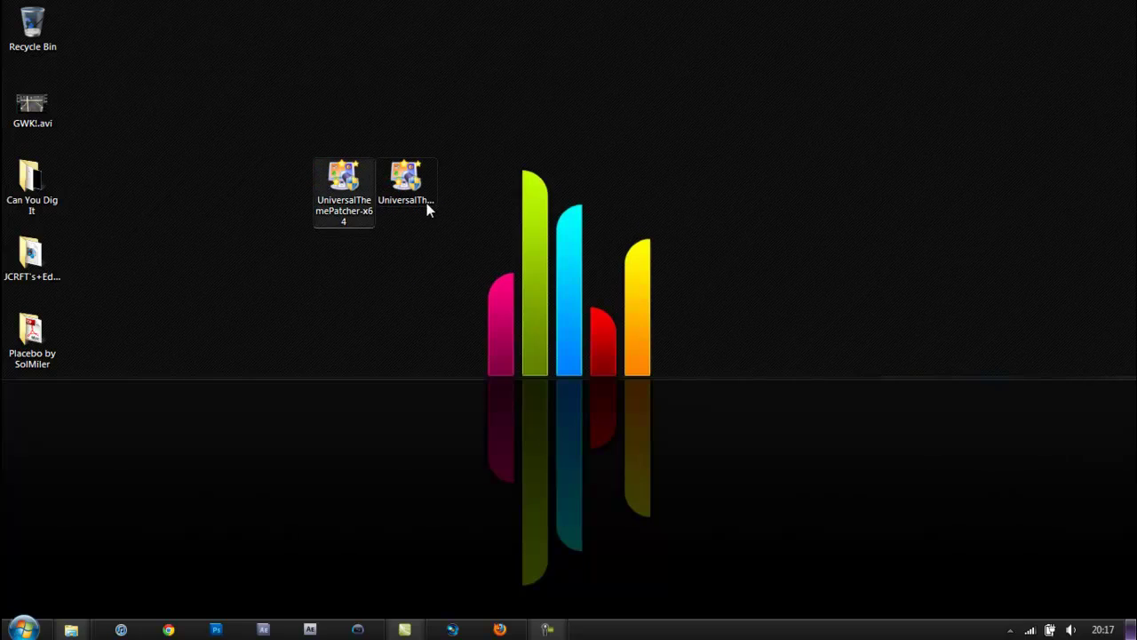
{"action": "left_click", "coordinate": [465, 246]}
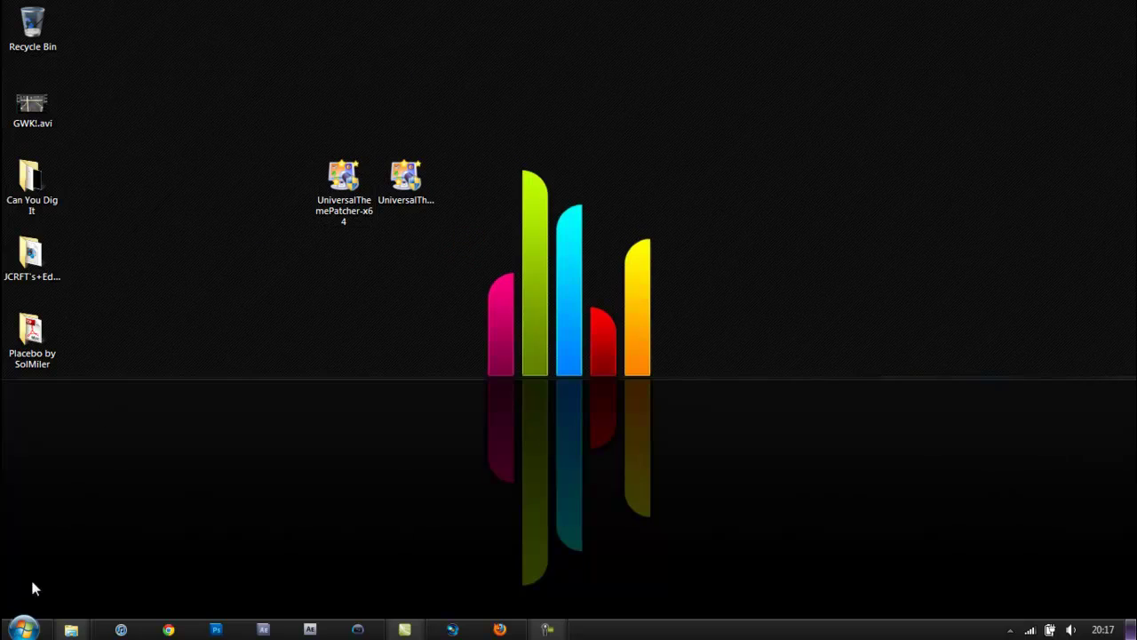
{"action": "left_click", "coordinate": [23, 627]}
Step: Open Computer's System properties, note the 64-bit system type, and close the window
{"action": "right_click", "coordinate": [237, 384]}
{"action": "left_click", "coordinate": [348, 548]}
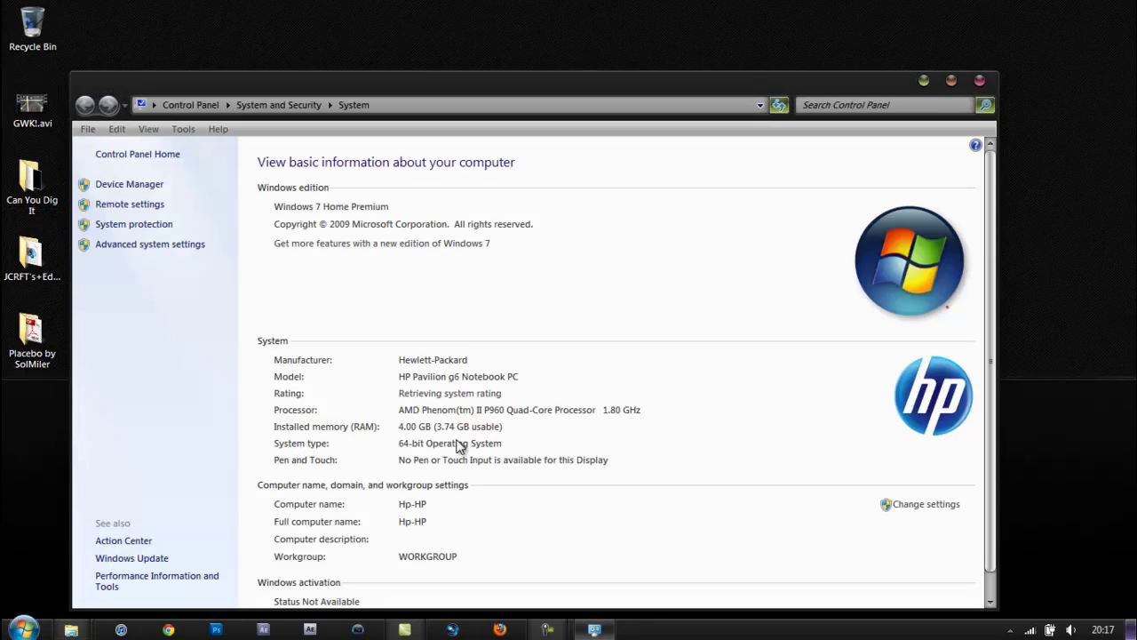
{"action": "left_click", "coordinate": [983, 84]}
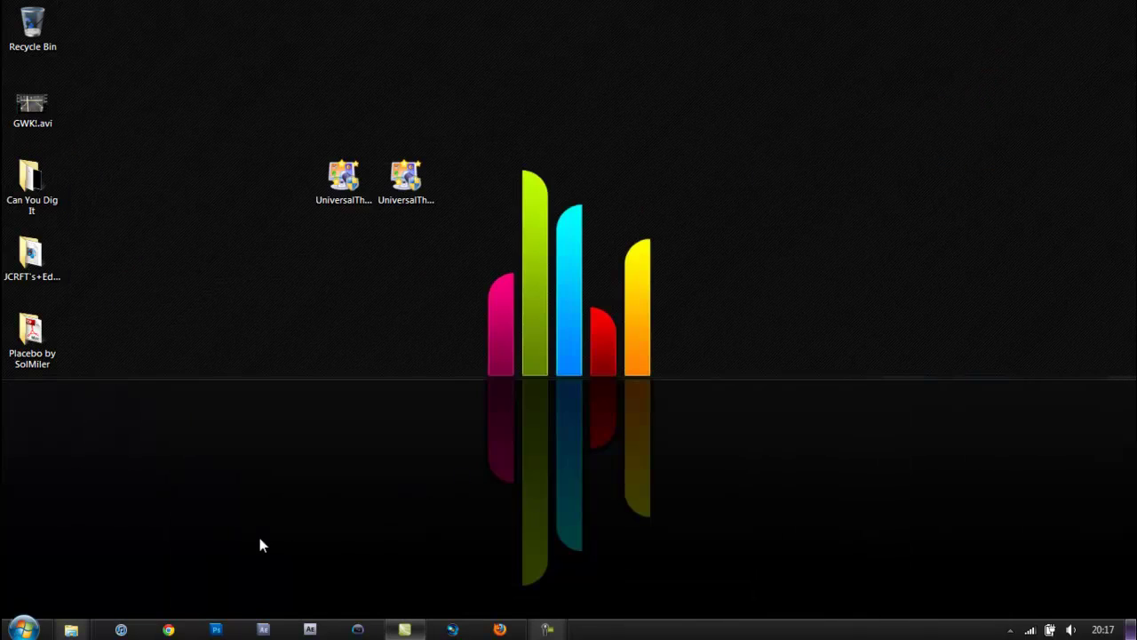
Step: Launch UniversalThemePatcher-x64 with English as the language and accept the patch status report
{"action": "left_click", "coordinate": [380, 334]}
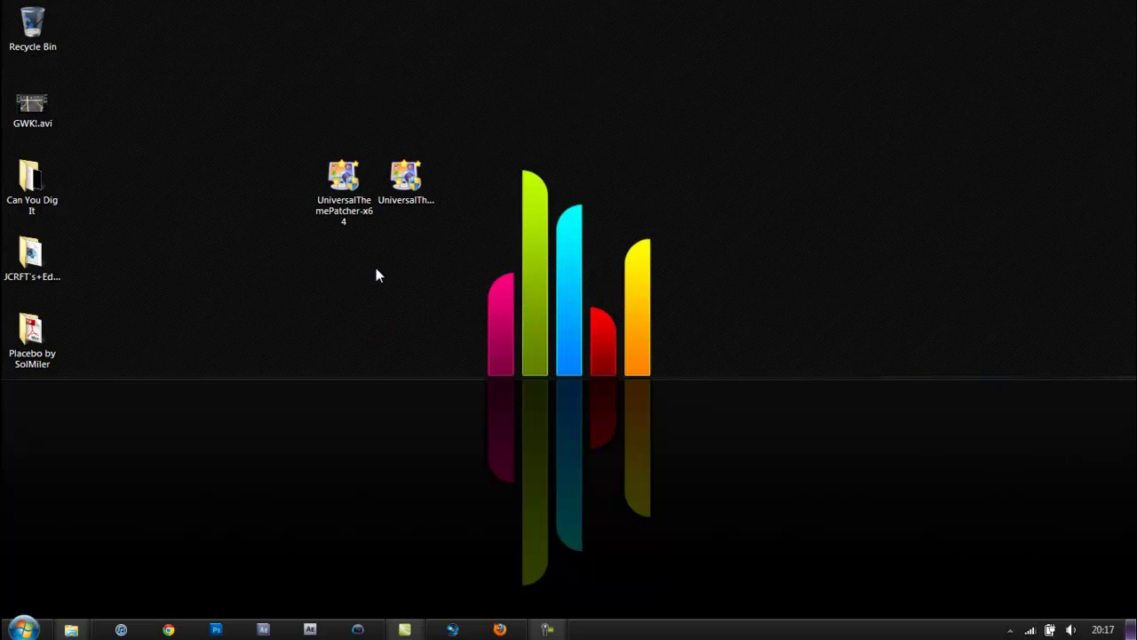
{"action": "double_click", "coordinate": [341, 206]}
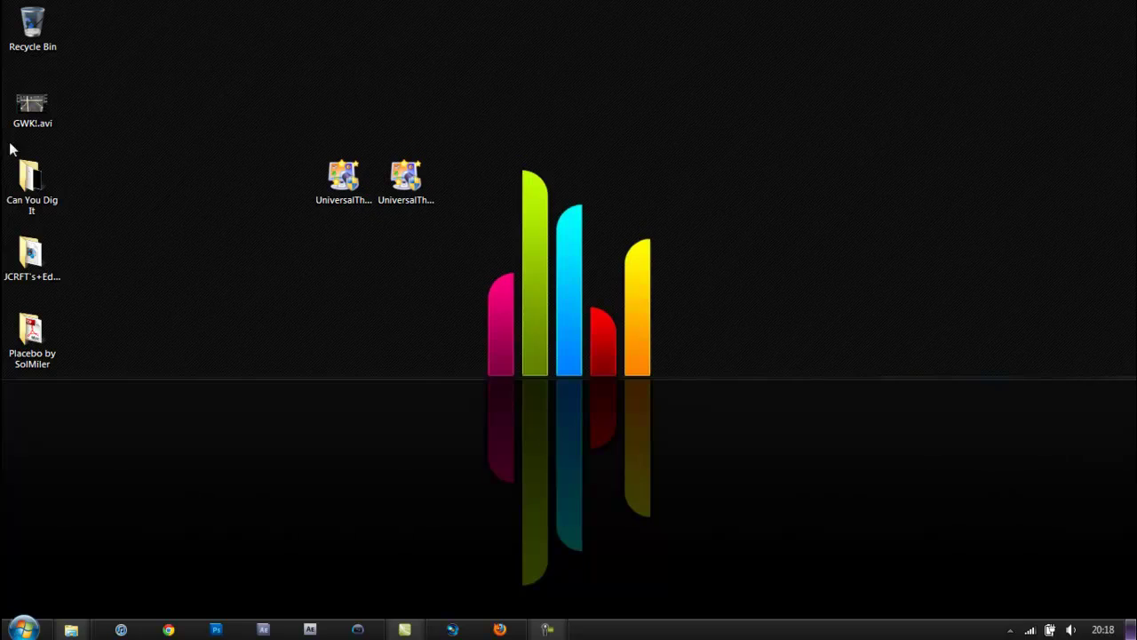
{"action": "left_click", "coordinate": [367, 226]}
{"action": "double_click", "coordinate": [352, 203]}
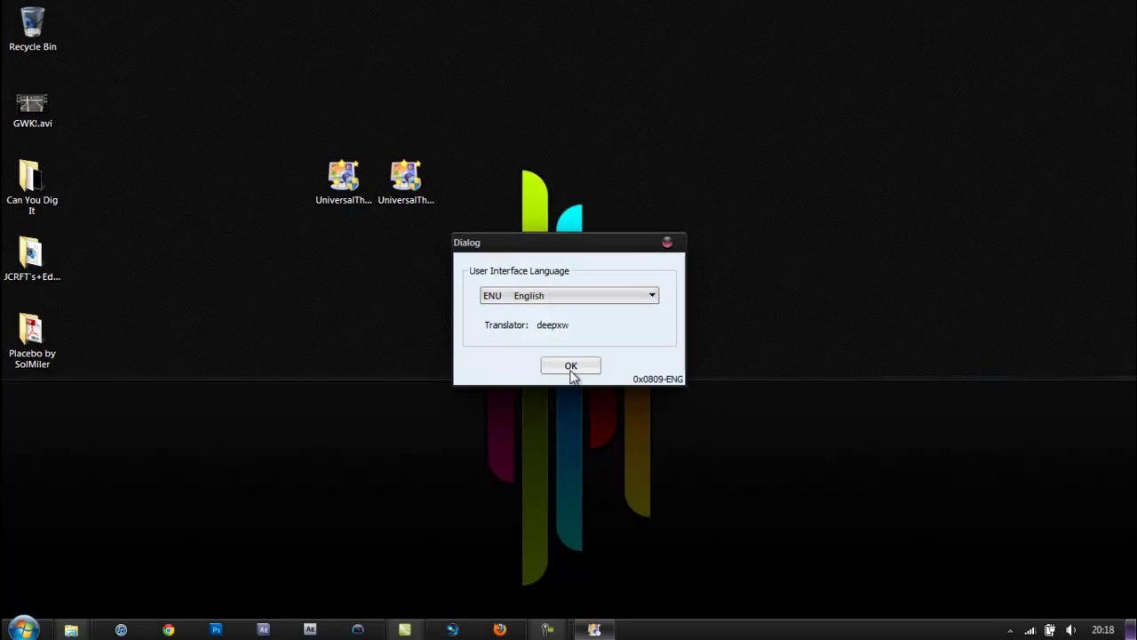
{"action": "left_click", "coordinate": [571, 368]}
{"action": "left_click", "coordinate": [645, 403]}
Step: Try patching themeservice.dll, themeui.dll and uxtheme.dll, all already patched
{"action": "left_click_drag", "start_coordinate": [718, 160], "coordinate": [664, 111]}
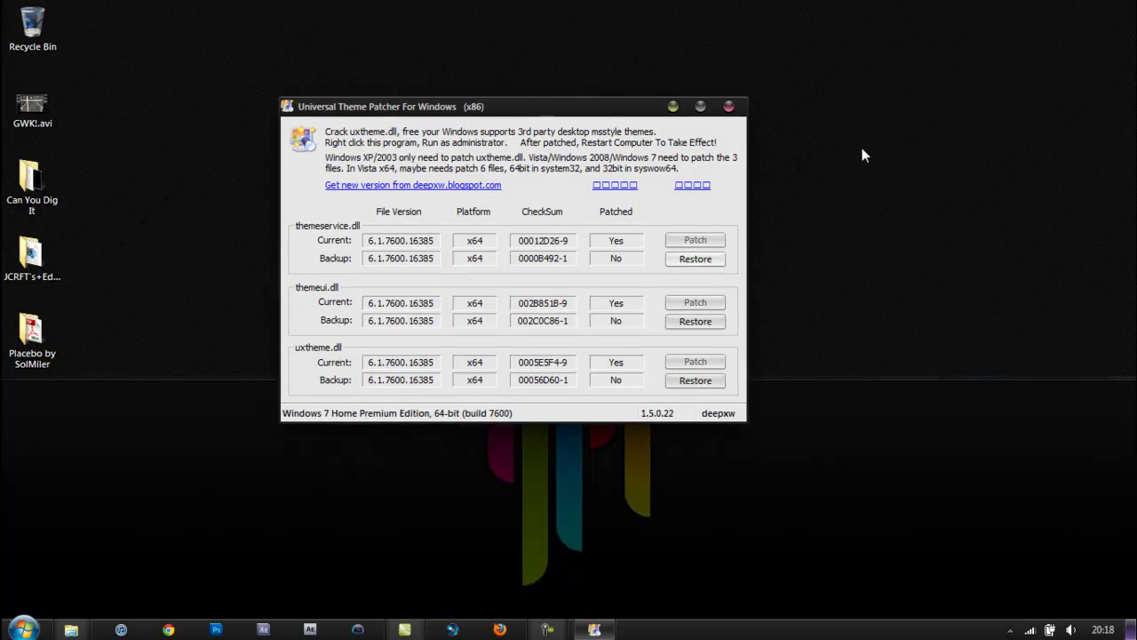
{"action": "left_click", "coordinate": [703, 240]}
{"action": "left_click", "coordinate": [698, 302]}
{"action": "left_click", "coordinate": [699, 362]}
Step: Close the theme patcher and go to deviantart.com in Chrome
{"action": "left_click", "coordinate": [728, 107]}
{"action": "right_click", "coordinate": [543, 63]}
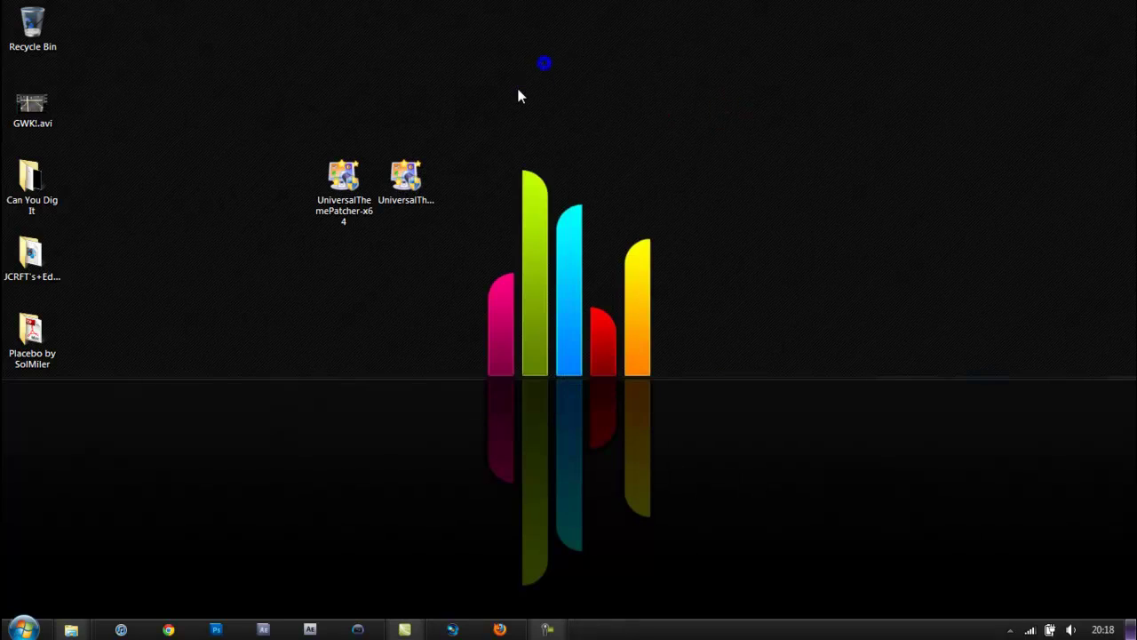
{"action": "left_click", "coordinate": [424, 71]}
{"action": "left_click", "coordinate": [165, 630]}
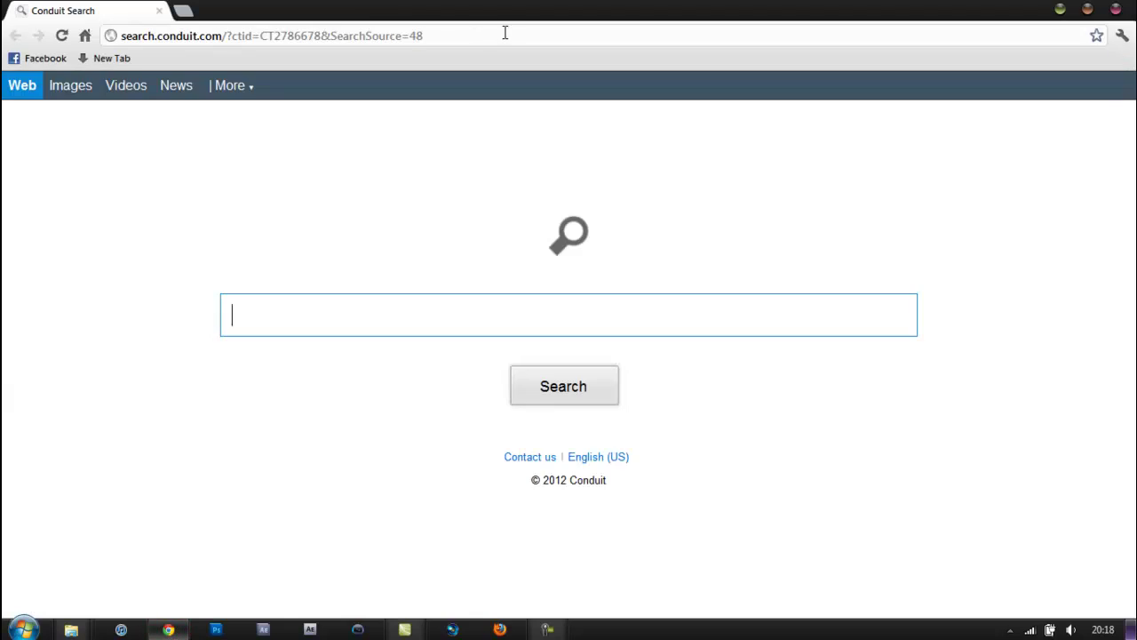
{"action": "left_click", "coordinate": [505, 34]}
{"action": "type", "text": "Deviantart.com"}
{"action": "key", "text": "Return"}
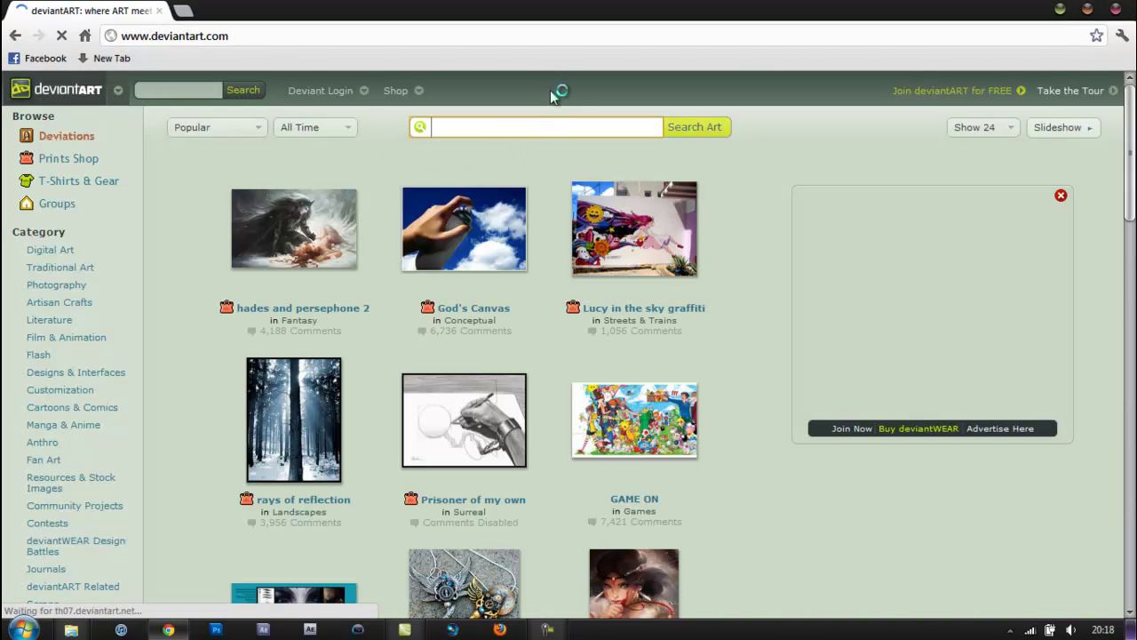
Step: Search deviantART for 'Placebo Theme', open Placebo for Windows 7, and minimize the browser
{"action": "left_click", "coordinate": [495, 131]}
{"action": "type", "text": "P"}
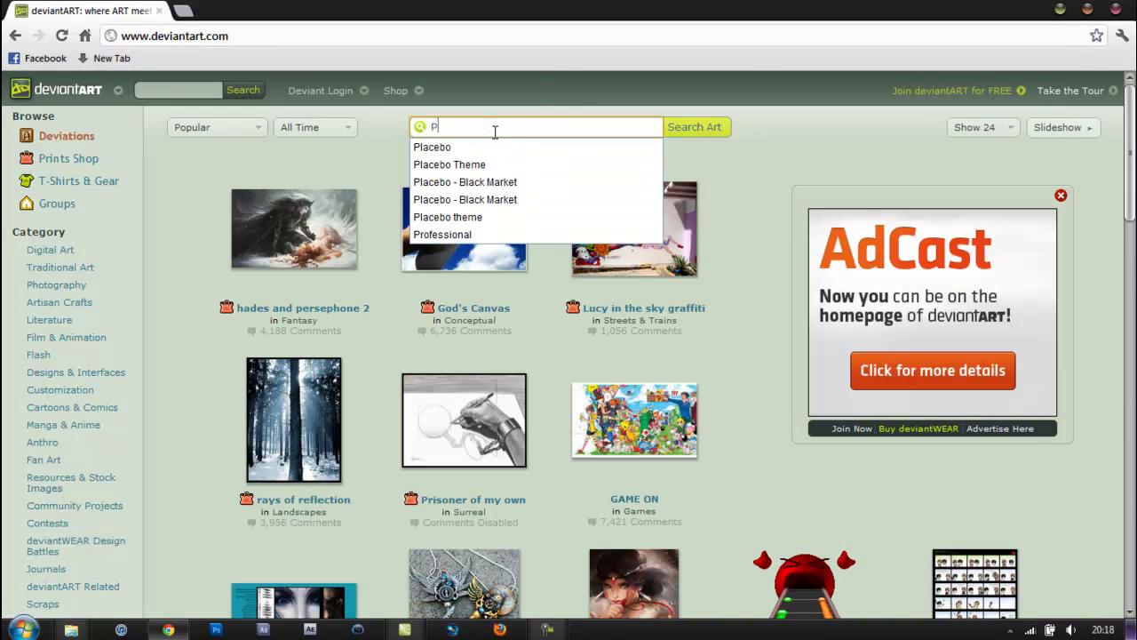
{"action": "type", "text": "lacebo Theme"}
{"action": "key", "text": "Return"}
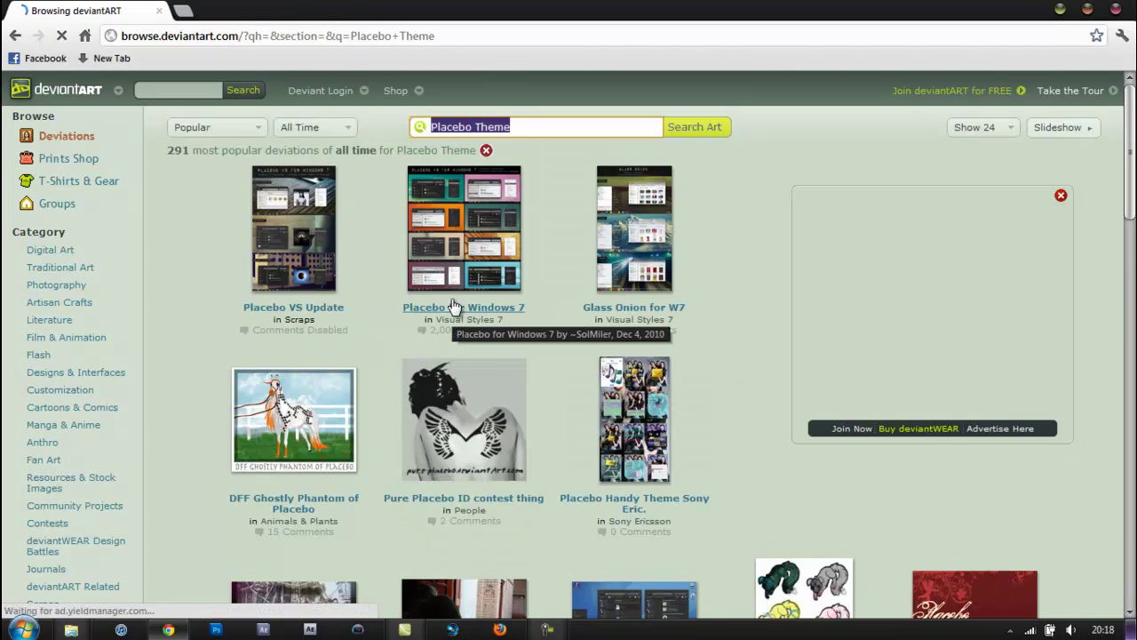
{"action": "left_click", "coordinate": [462, 234]}
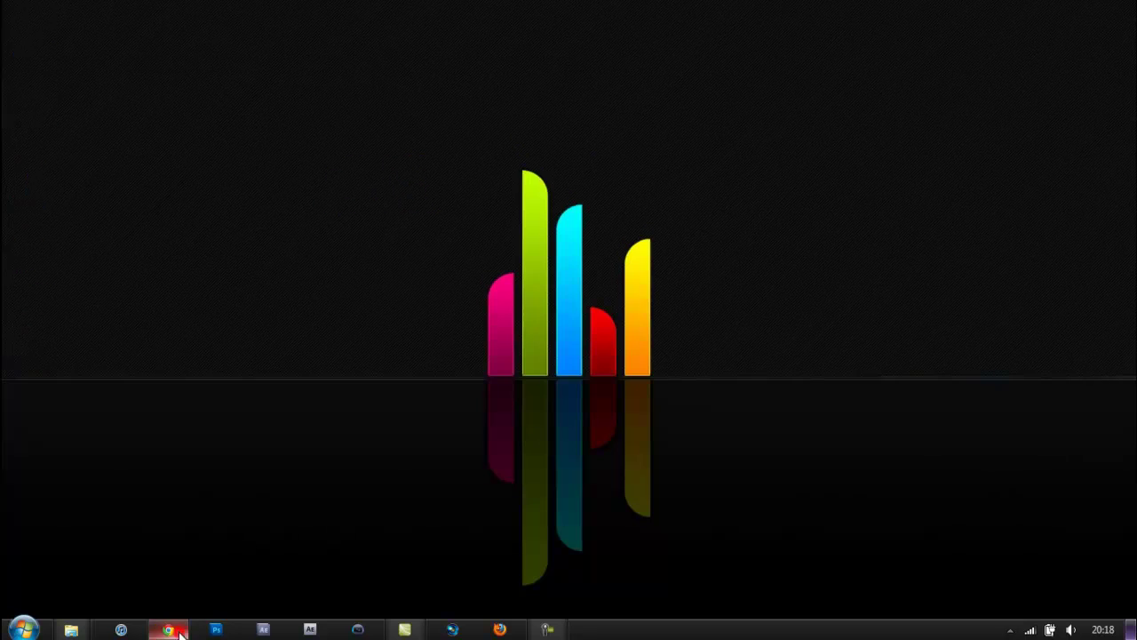
{"action": "left_click", "coordinate": [168, 629]}
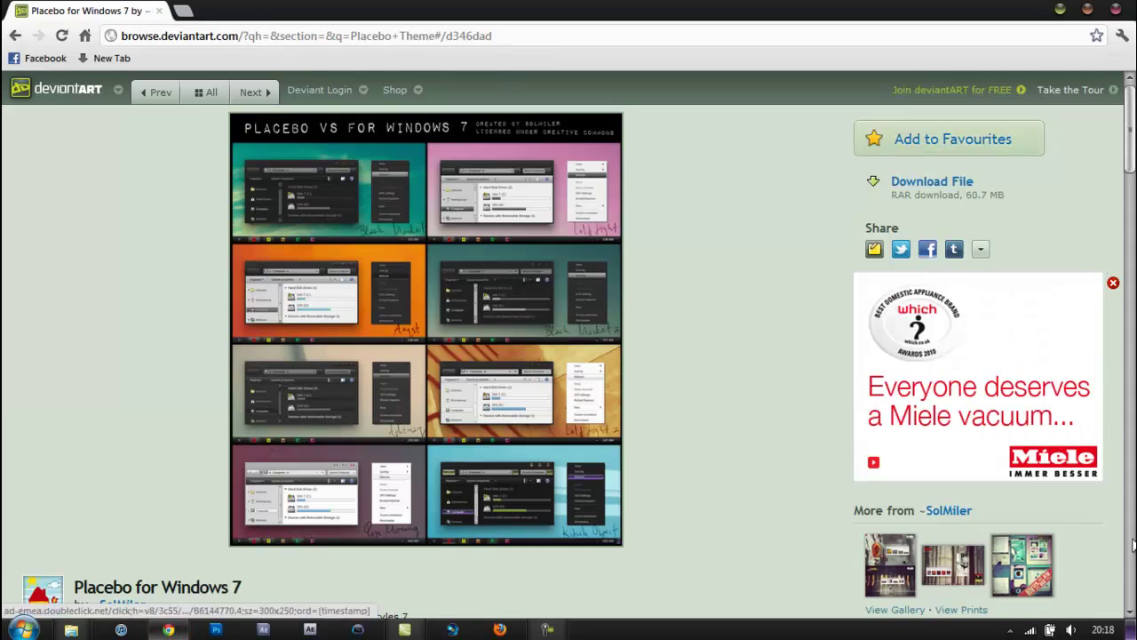
{"action": "left_click", "coordinate": [168, 629]}
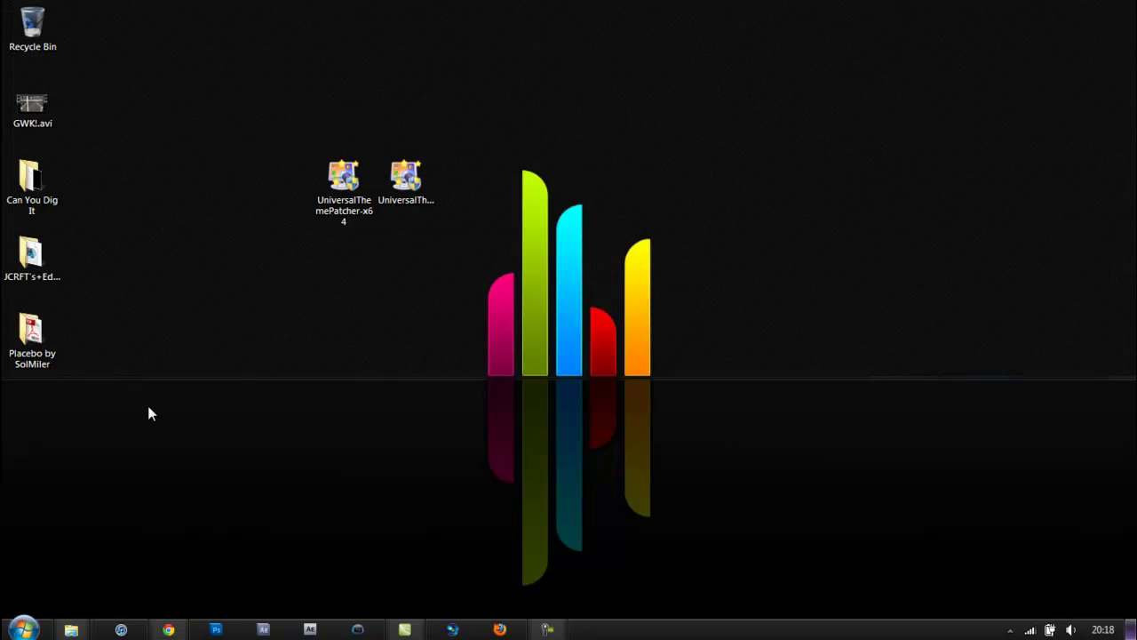
Step: Open the '1. Placebo' folder inside Placebo by SolMiler
{"action": "double_click", "coordinate": [32, 336]}
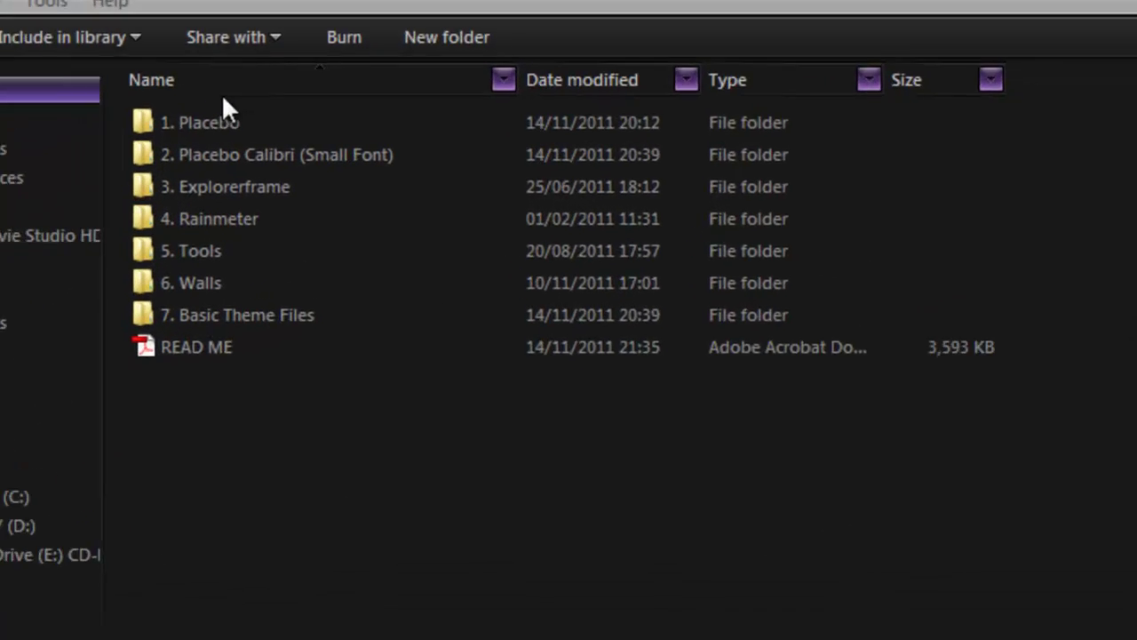
{"action": "left_click", "coordinate": [180, 123]}
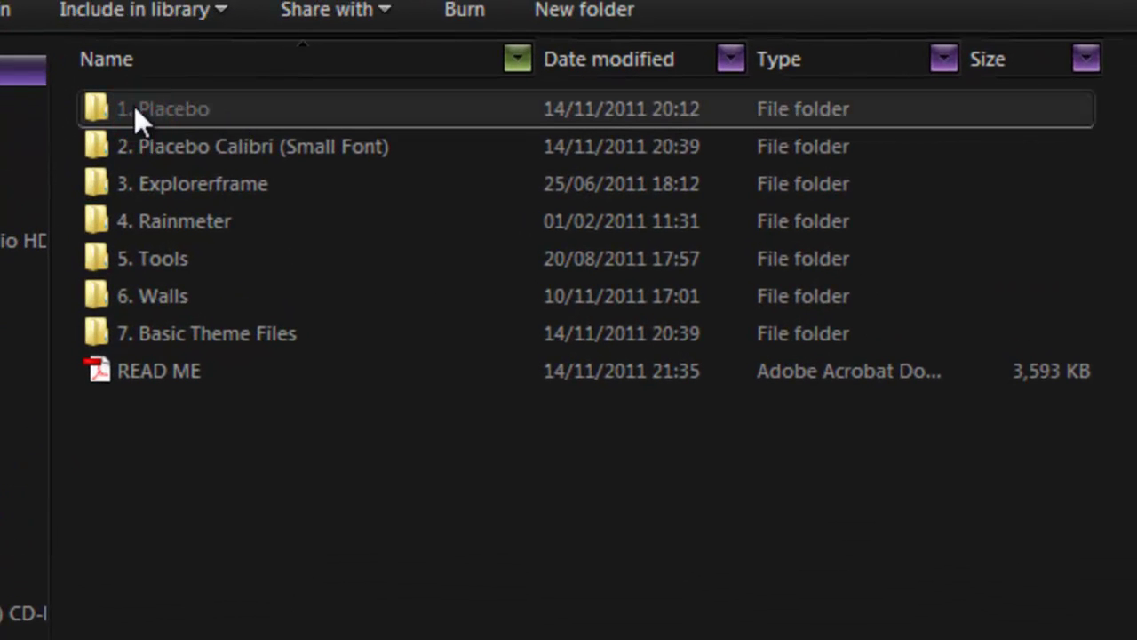
{"action": "double_click", "coordinate": [126, 108]}
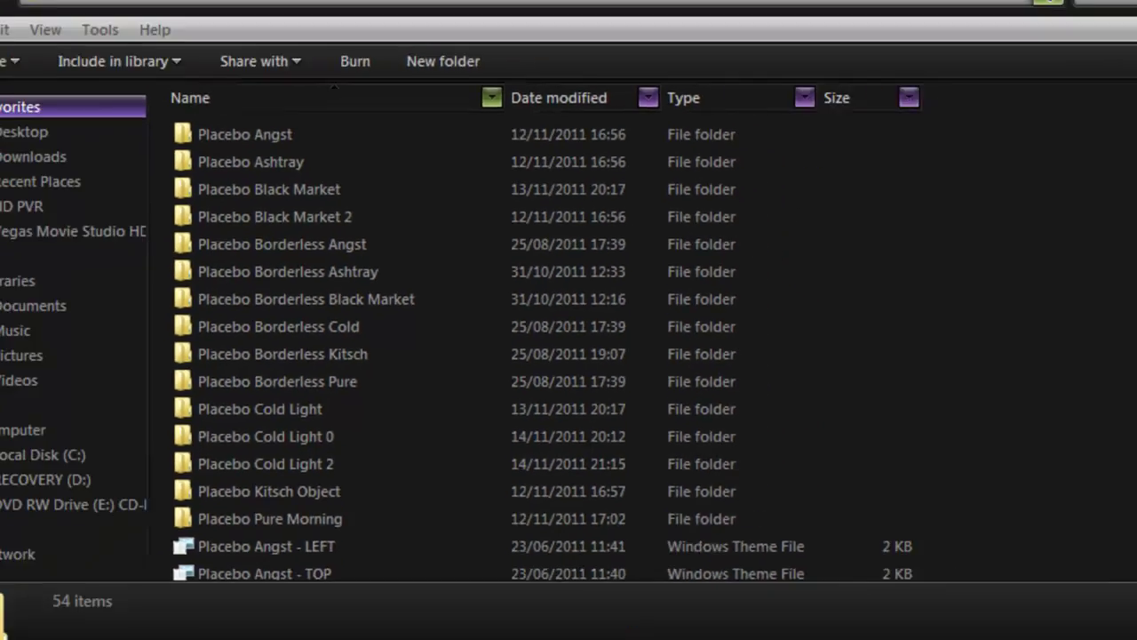
{"action": "scroll", "coordinate": [1019, 348], "scroll_direction": "down", "scroll_amount": 6}
{"action": "scroll", "coordinate": [1001, 245], "scroll_direction": "up", "scroll_amount": 2}
{"action": "scroll", "coordinate": [1006, 277], "scroll_direction": "down", "scroll_amount": 4}
{"action": "scroll", "coordinate": [977, 231], "scroll_direction": "up", "scroll_amount": 10}
Step: Select all 54 items in the folder and copy them
{"action": "left_click", "coordinate": [355, 271]}
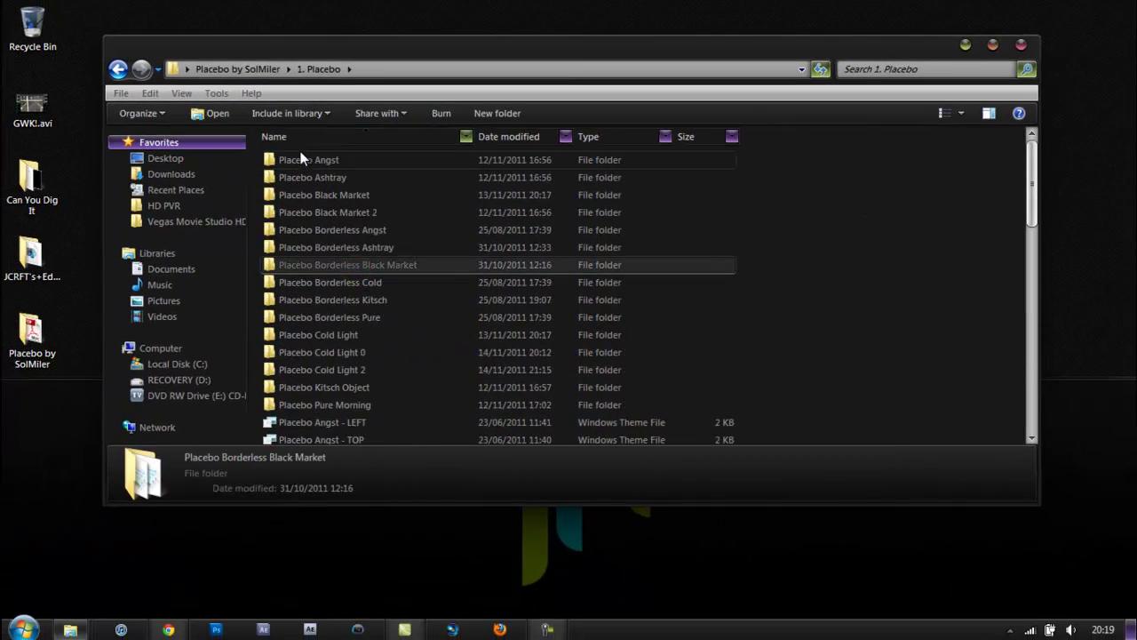
{"action": "key", "text": "ctrl+a"}
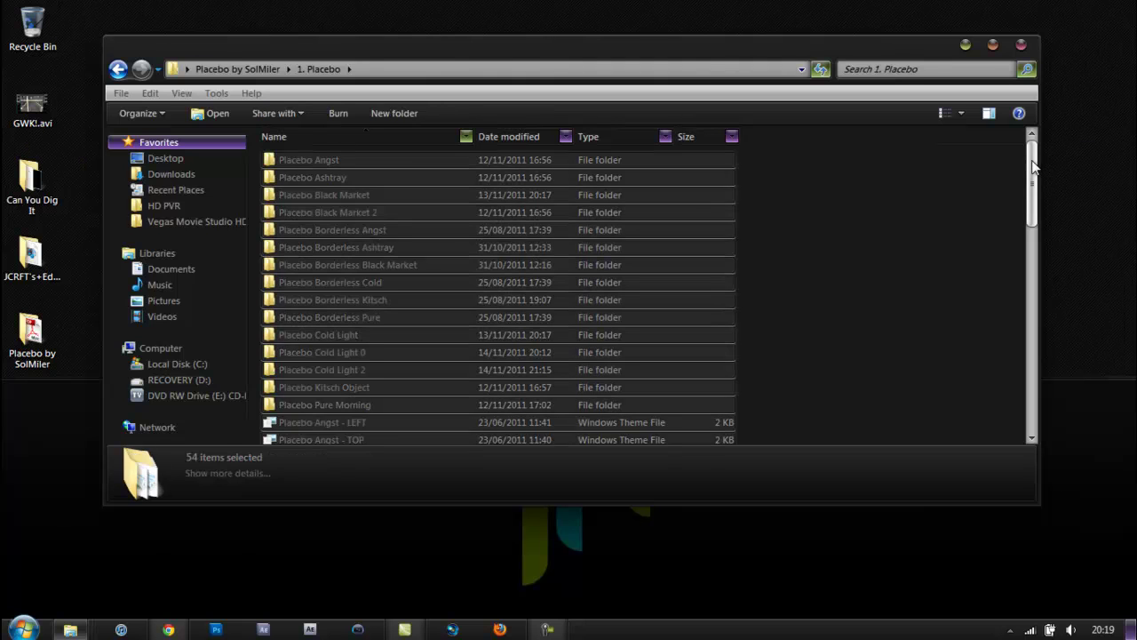
{"action": "scroll", "coordinate": [1008, 249], "scroll_direction": "down", "scroll_amount": 6}
{"action": "scroll", "coordinate": [1008, 175], "scroll_direction": "up", "scroll_amount": 6}
{"action": "scroll", "coordinate": [1007, 285], "scroll_direction": "down", "scroll_amount": 8}
{"action": "scroll", "coordinate": [1005, 267], "scroll_direction": "up", "scroll_amount": 8}
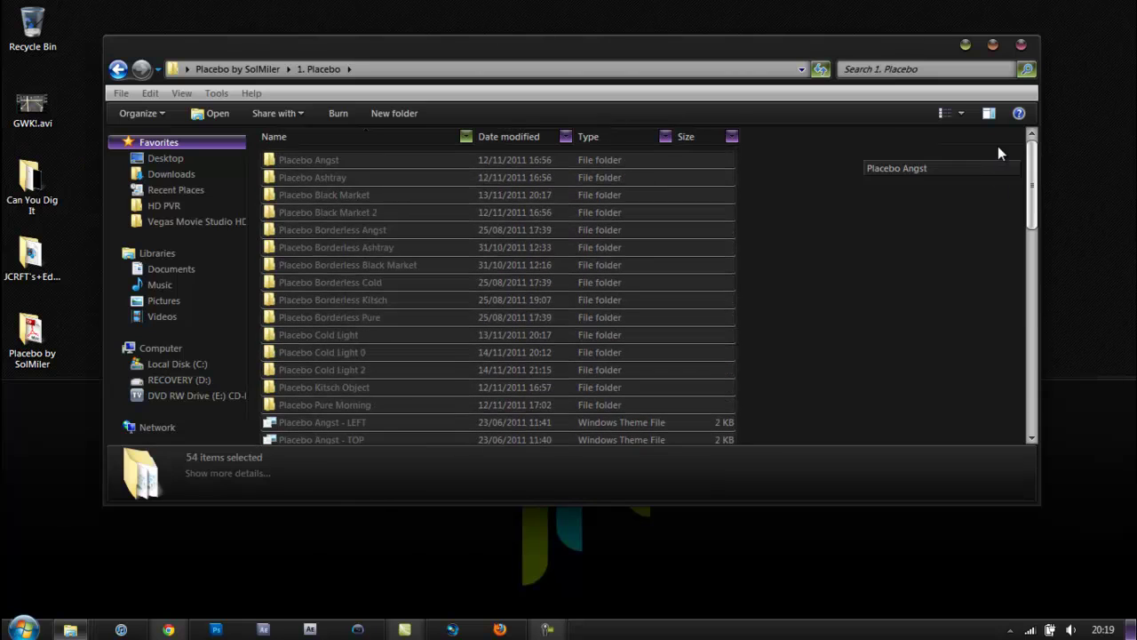
{"action": "right_click", "coordinate": [412, 286]}
{"action": "left_click", "coordinate": [464, 496]}
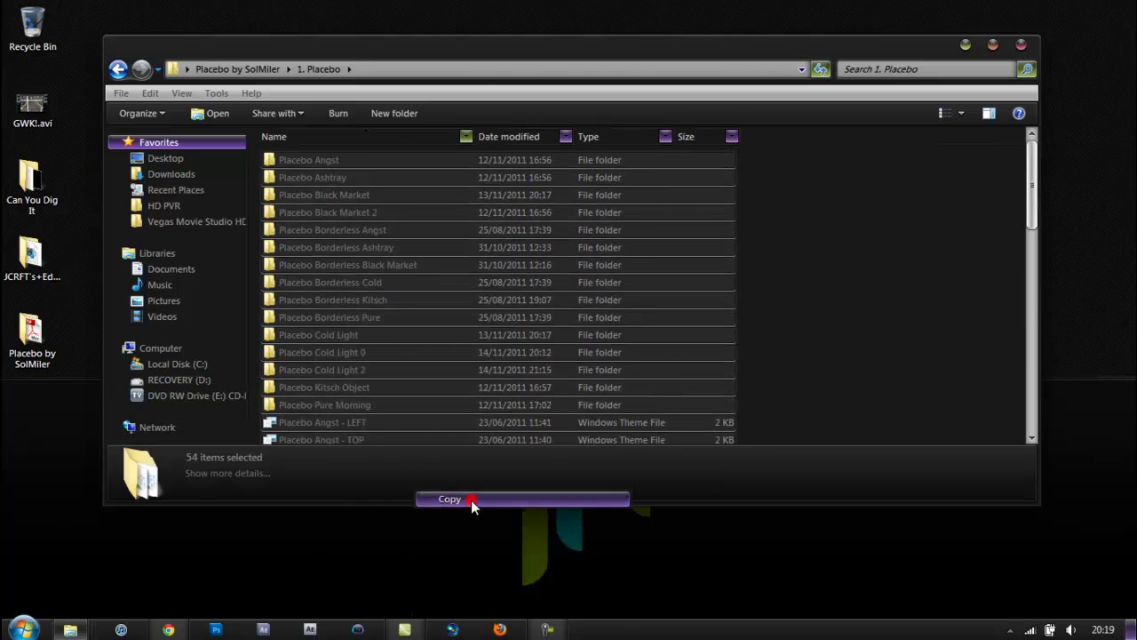
Step: Browse through Computer to C:\Windows\Resources\Themes
{"action": "left_click", "coordinate": [966, 45]}
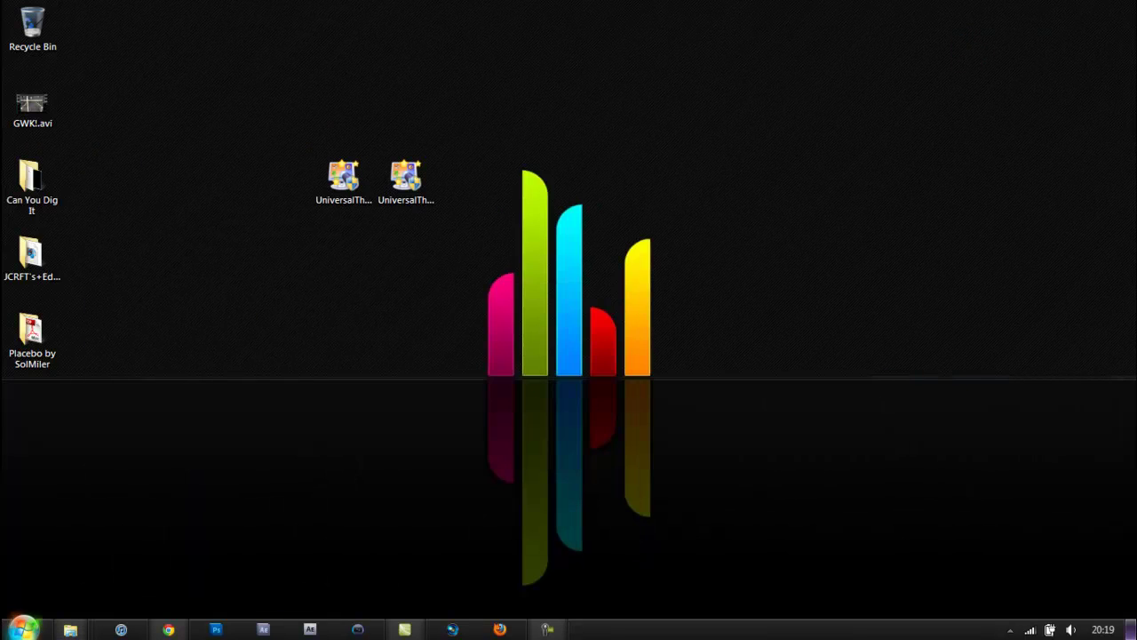
{"action": "left_click", "coordinate": [23, 629]}
{"action": "left_click", "coordinate": [260, 391]}
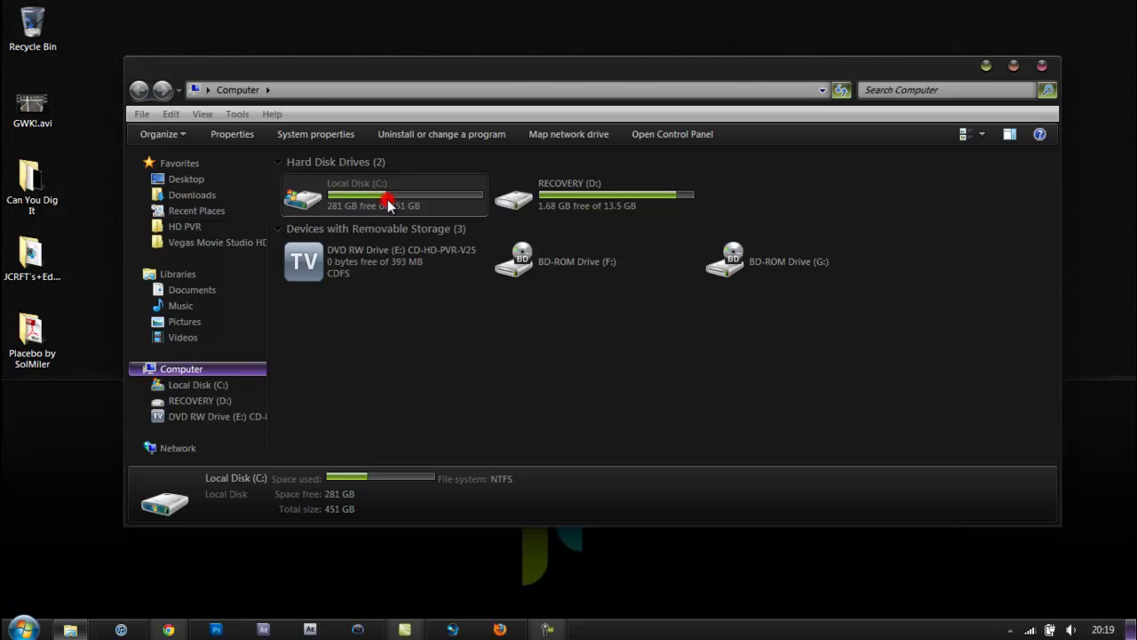
{"action": "double_click", "coordinate": [387, 199]}
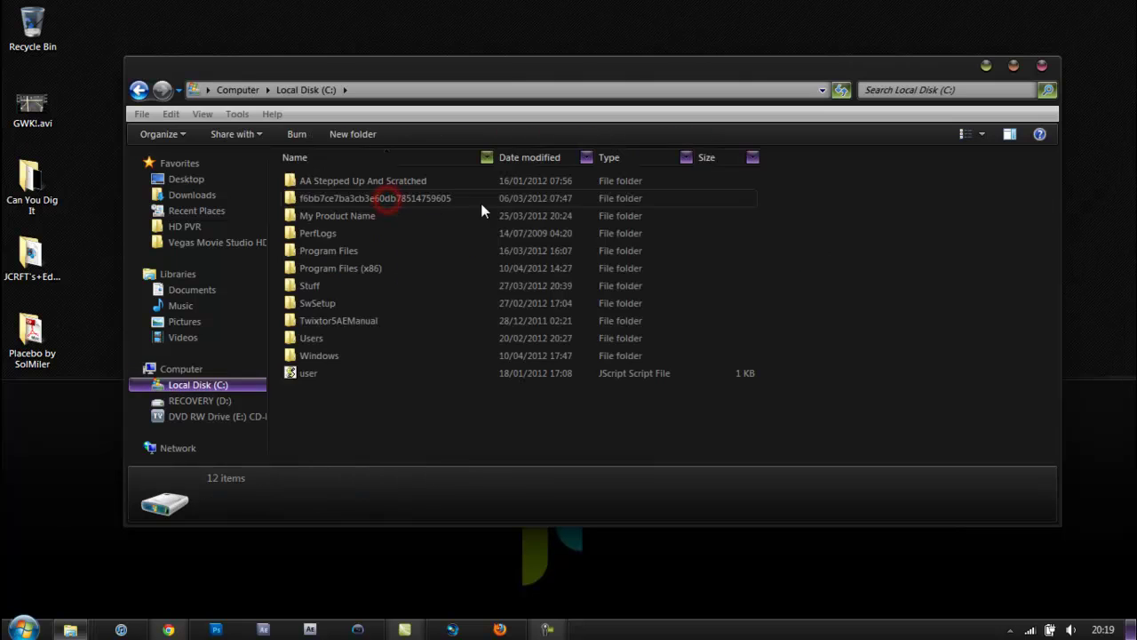
{"action": "double_click", "coordinate": [330, 351]}
{"action": "left_click", "coordinate": [326, 302]}
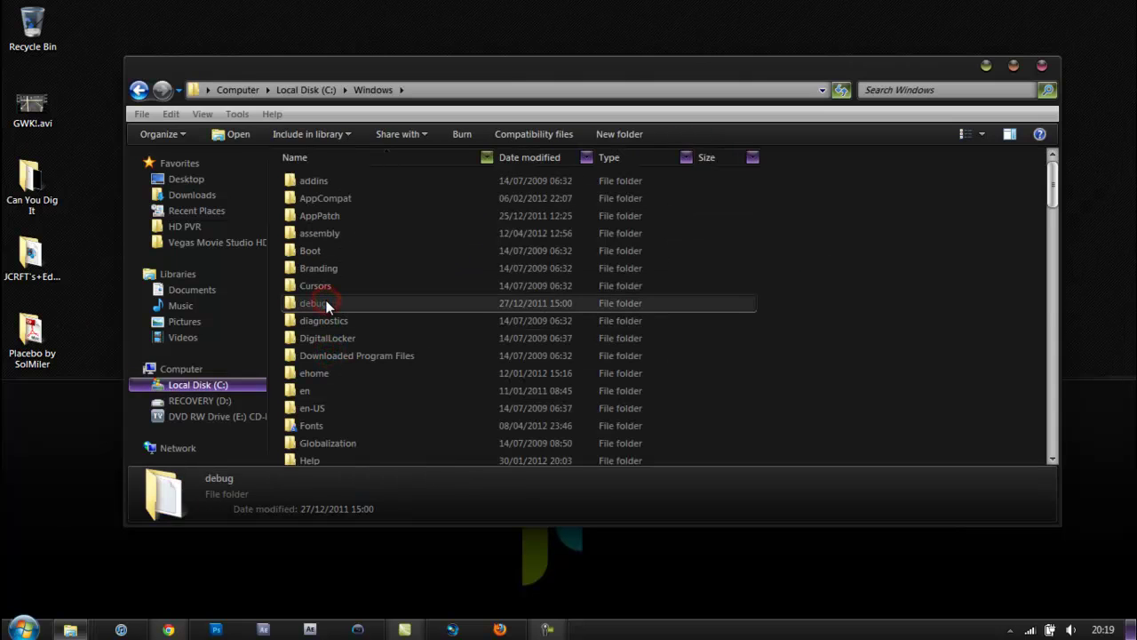
{"action": "scroll", "coordinate": [326, 300], "scroll_direction": "down", "scroll_amount": 11}
{"action": "double_click", "coordinate": [324, 213]}
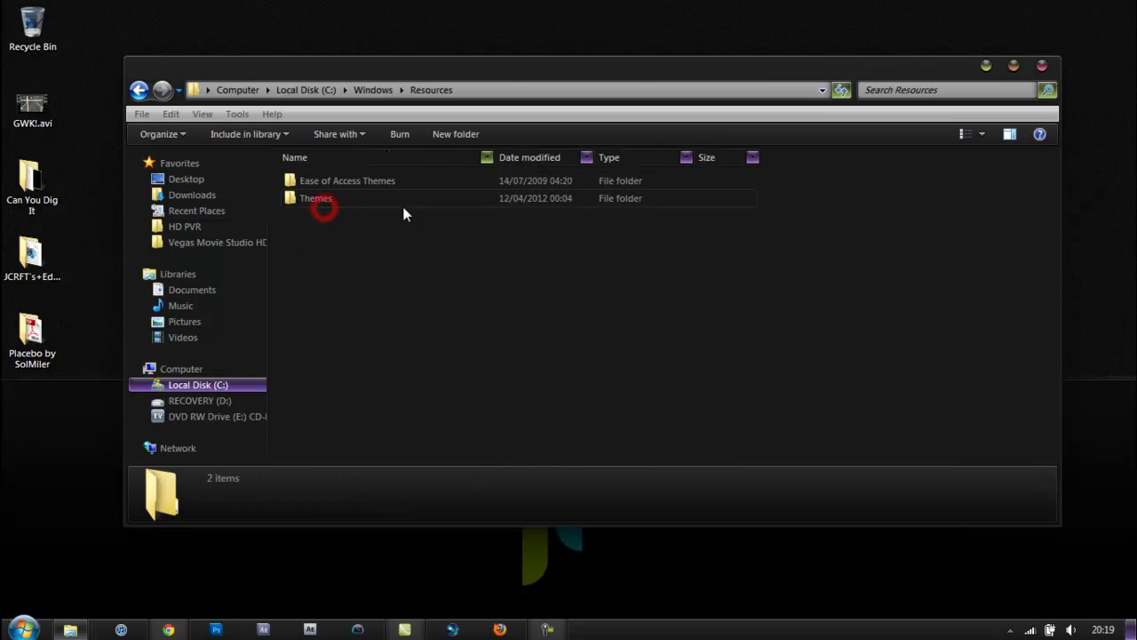
{"action": "double_click", "coordinate": [349, 197]}
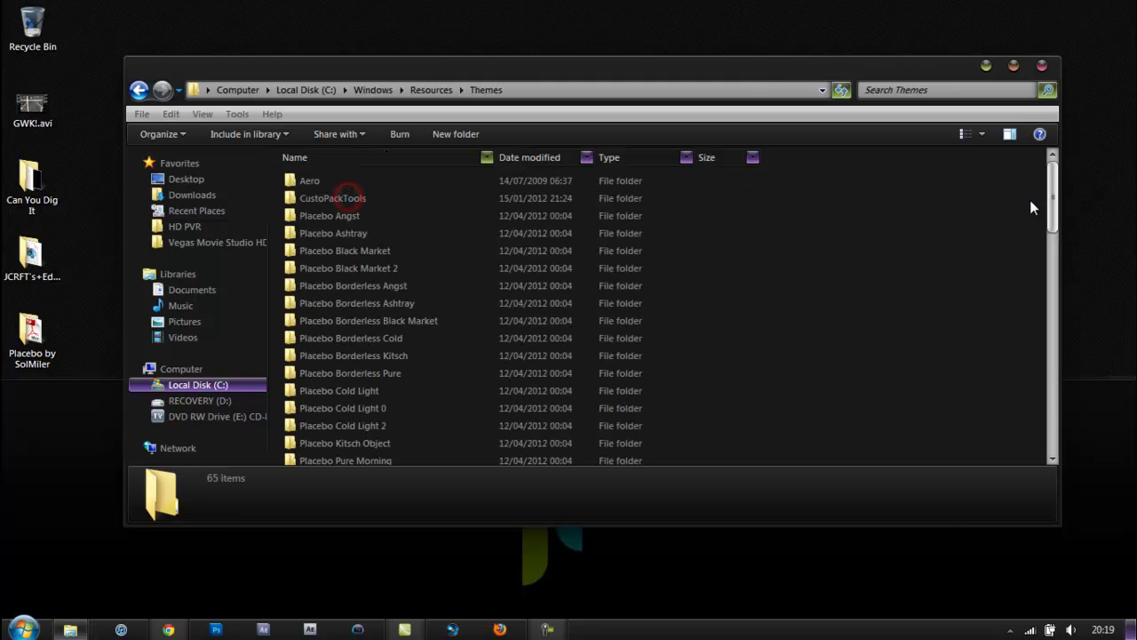
Step: Confirm the Placebo theme folders are already in Themes without pasting, then close the window
{"action": "mouse_move", "coordinate": [1051, 199]}
{"action": "left_mouse_down"}
{"action": "mouse_move", "coordinate": [1050, 346]}
{"action": "mouse_move", "coordinate": [1050, 182]}
{"action": "mouse_move", "coordinate": [1051, 321]}
{"action": "mouse_move", "coordinate": [1036, 187]}
{"action": "left_mouse_up"}
{"action": "right_click", "coordinate": [789, 337]}
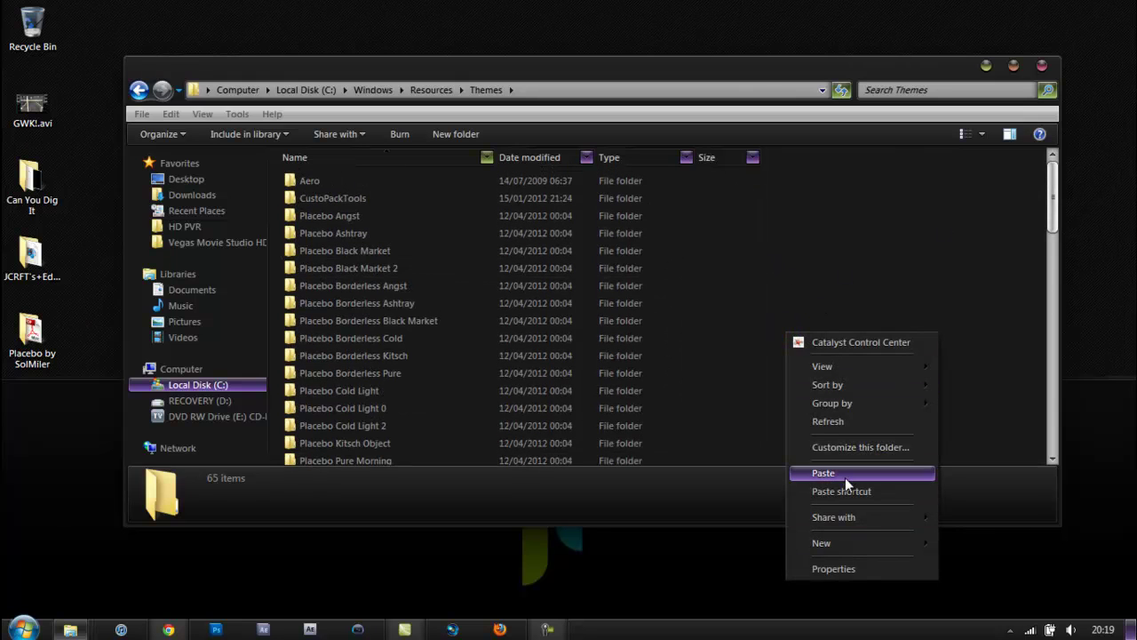
{"action": "left_click", "coordinate": [965, 272]}
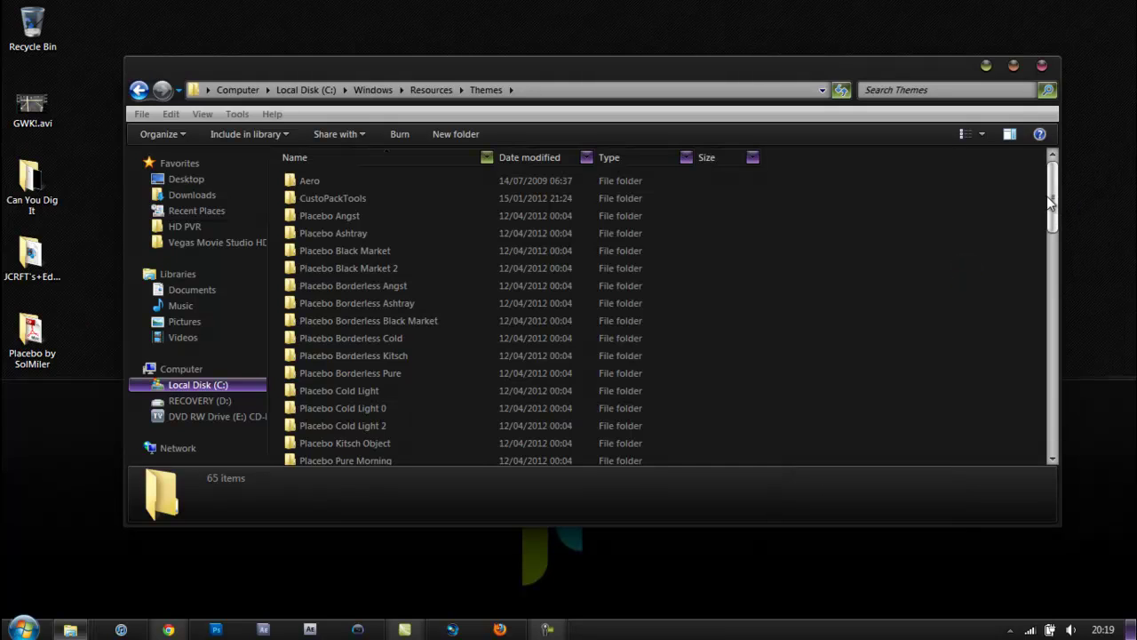
{"action": "left_click_drag", "start_coordinate": [1051, 203], "coordinate": [1029, 177]}
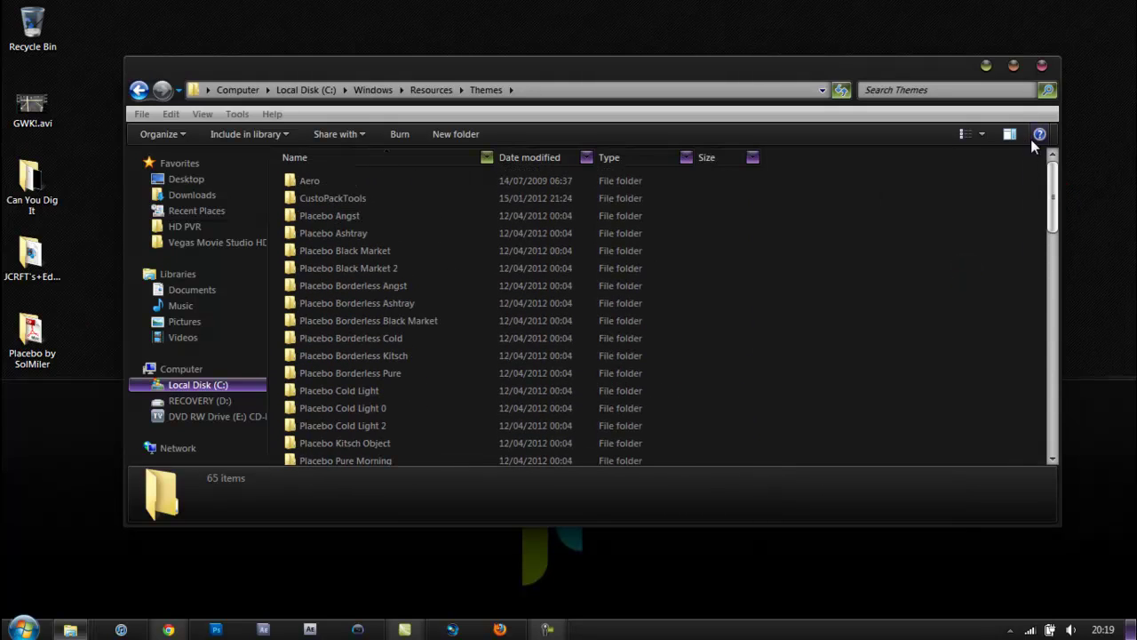
{"action": "left_click", "coordinate": [1041, 66]}
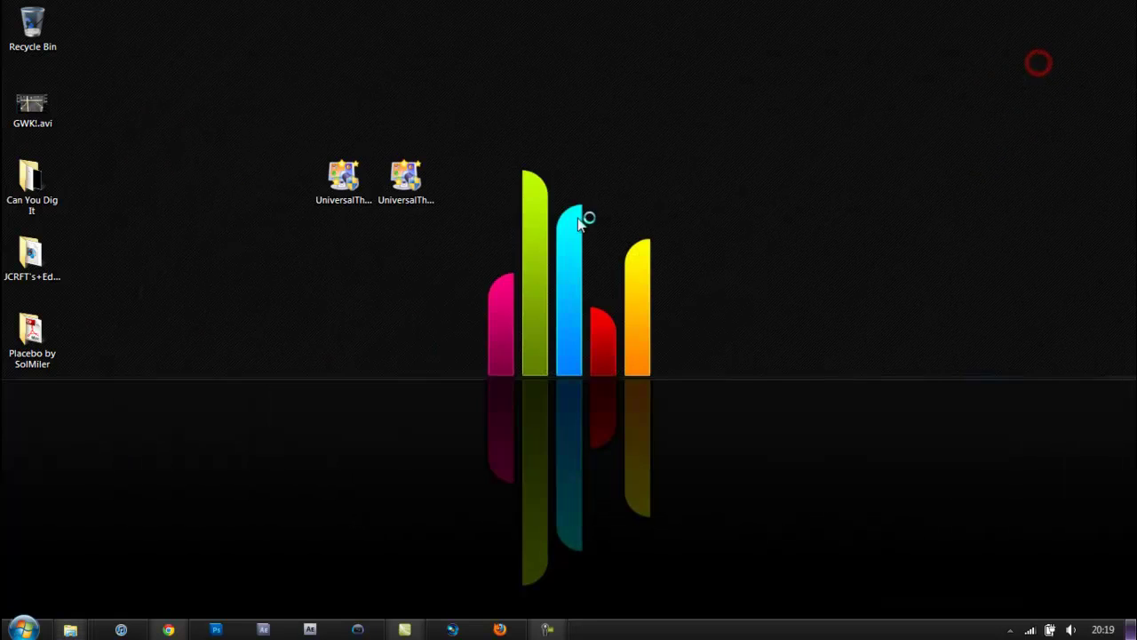
Step: Open Personalization from the desktop menu and scroll to the Placebo entries under Installed Themes
{"action": "right_click", "coordinate": [231, 328]}
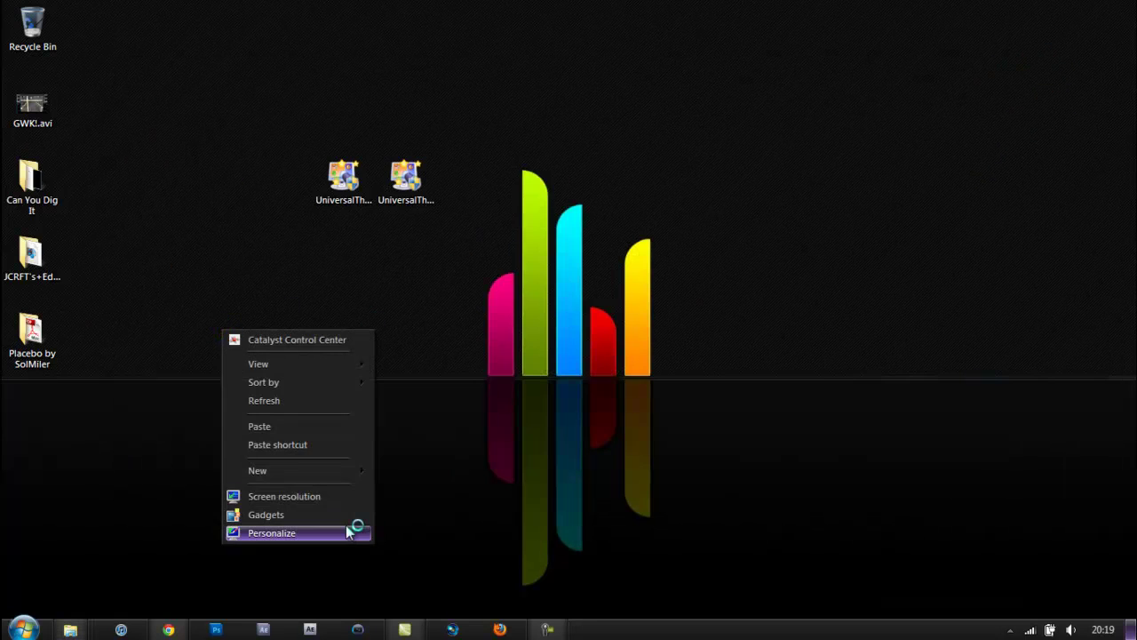
{"action": "left_click", "coordinate": [345, 528]}
{"action": "left_click_drag", "start_coordinate": [891, 80], "coordinate": [916, 43]}
{"action": "left_click_drag", "start_coordinate": [1004, 213], "coordinate": [1005, 305]}
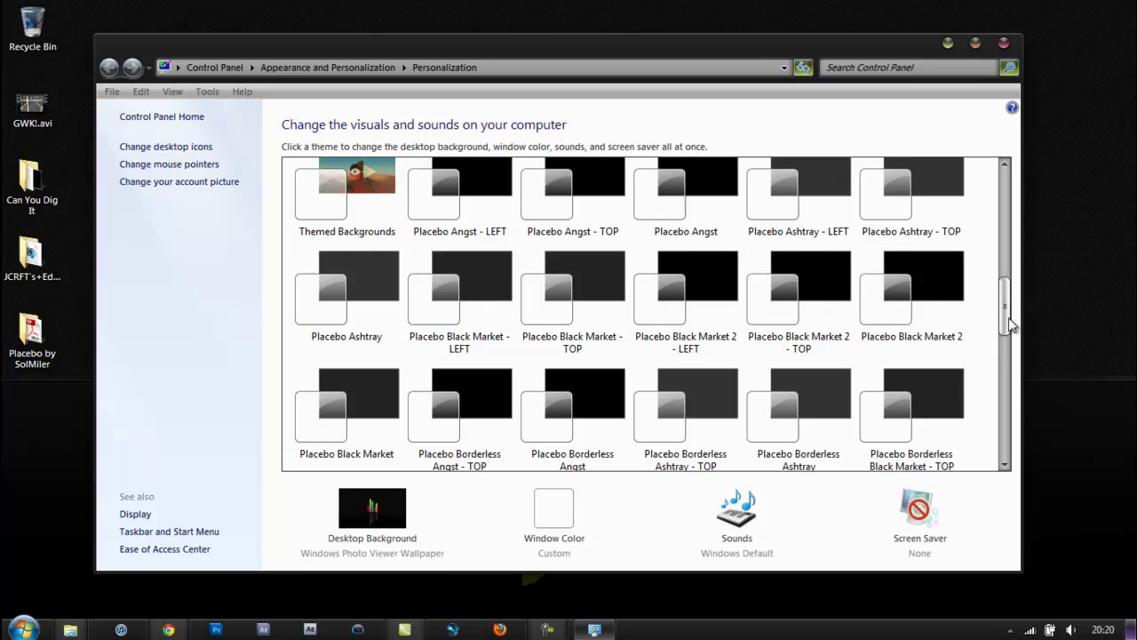
{"action": "scroll", "coordinate": [1006, 320], "scroll_direction": "up", "scroll_amount": 1}
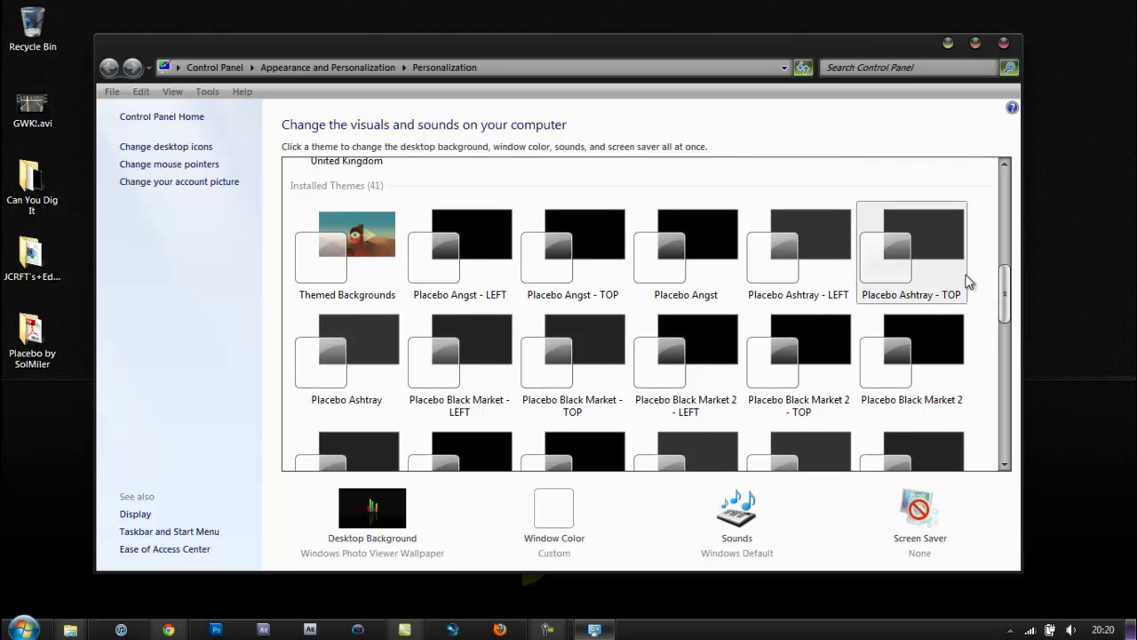
{"action": "left_click_drag", "start_coordinate": [1003, 300], "coordinate": [985, 218]}
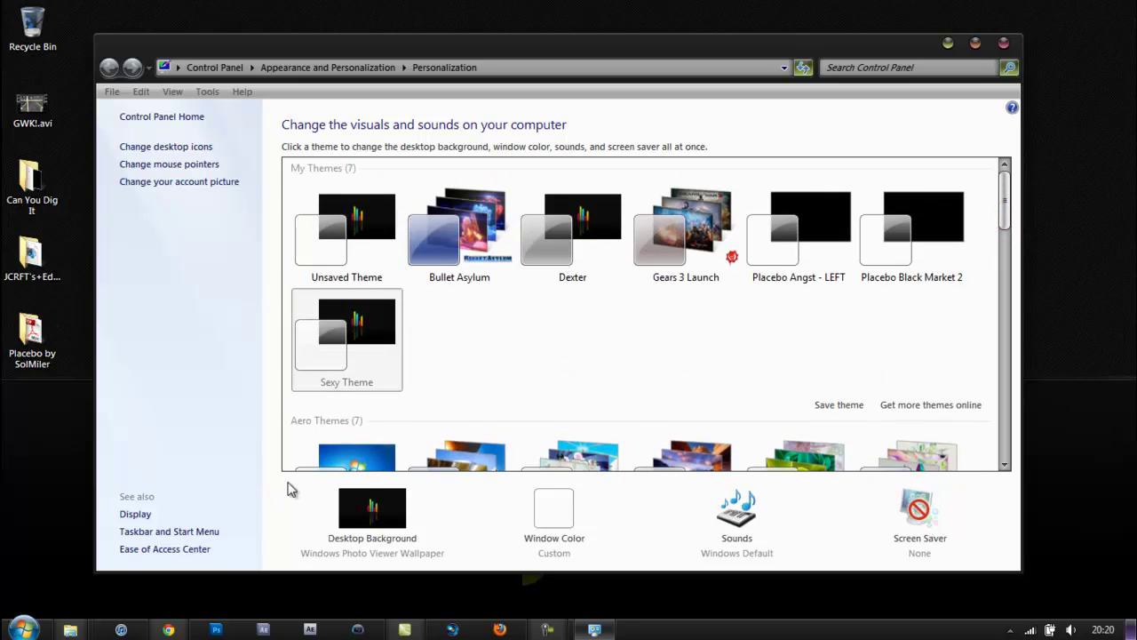
{"action": "left_click", "coordinate": [23, 629]}
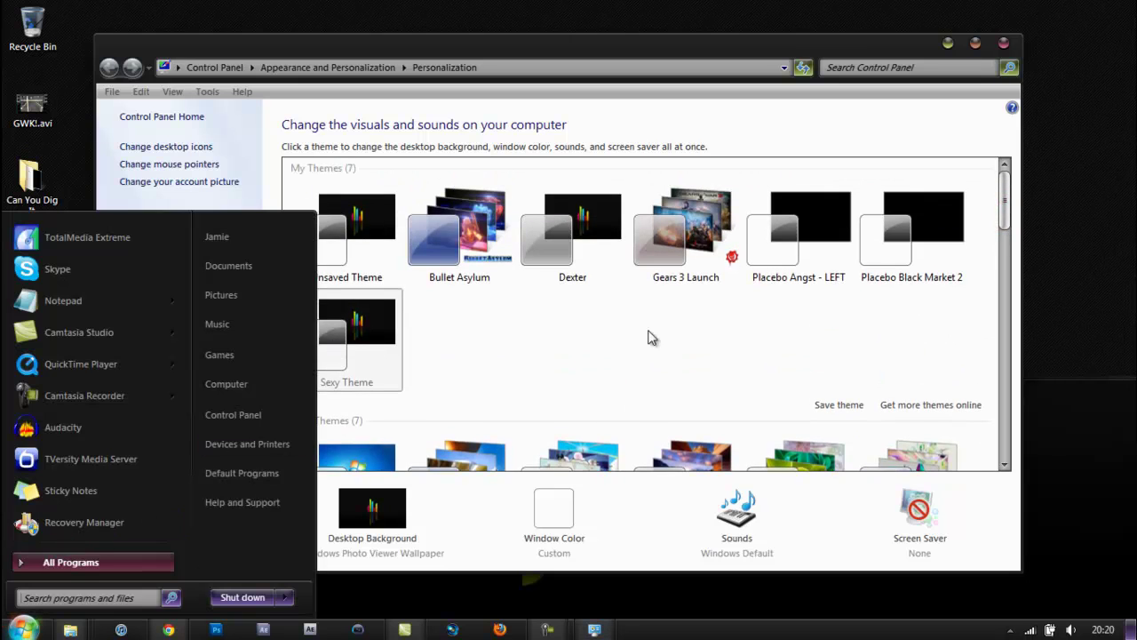
Step: Close the Start menu and Personalization, then bring up the Camtasia Recorder Delete/Pause/Stop panel
{"action": "left_click", "coordinate": [1002, 195]}
{"action": "key", "text": "super+d"}
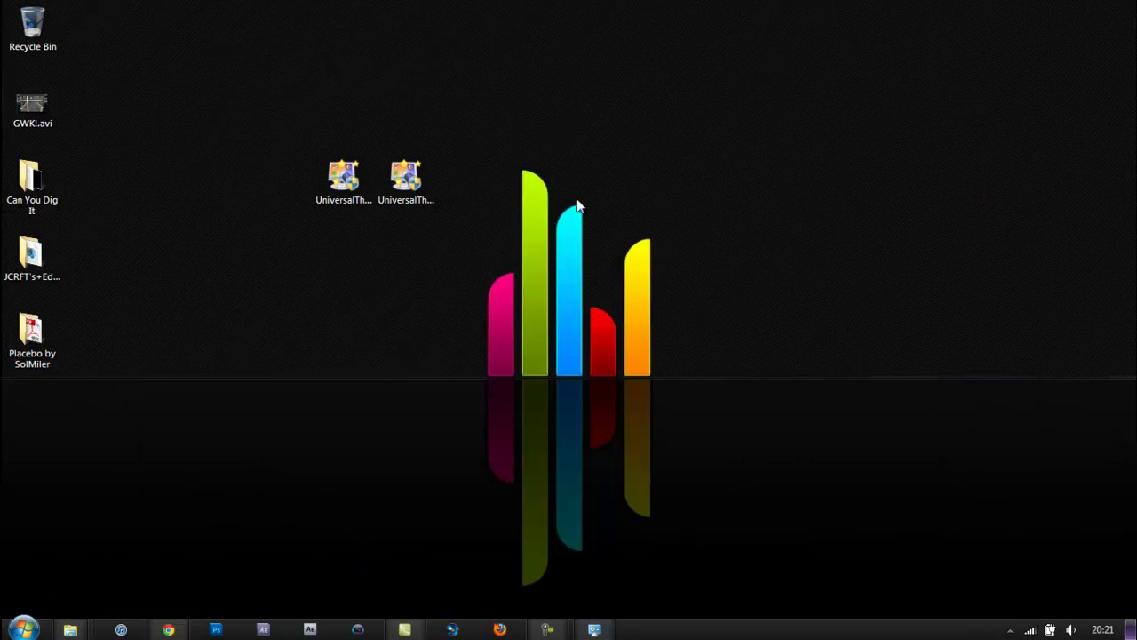
{"action": "left_click_drag", "start_coordinate": [481, 237], "coordinate": [693, 337]}
{"action": "left_click", "coordinate": [547, 629]}
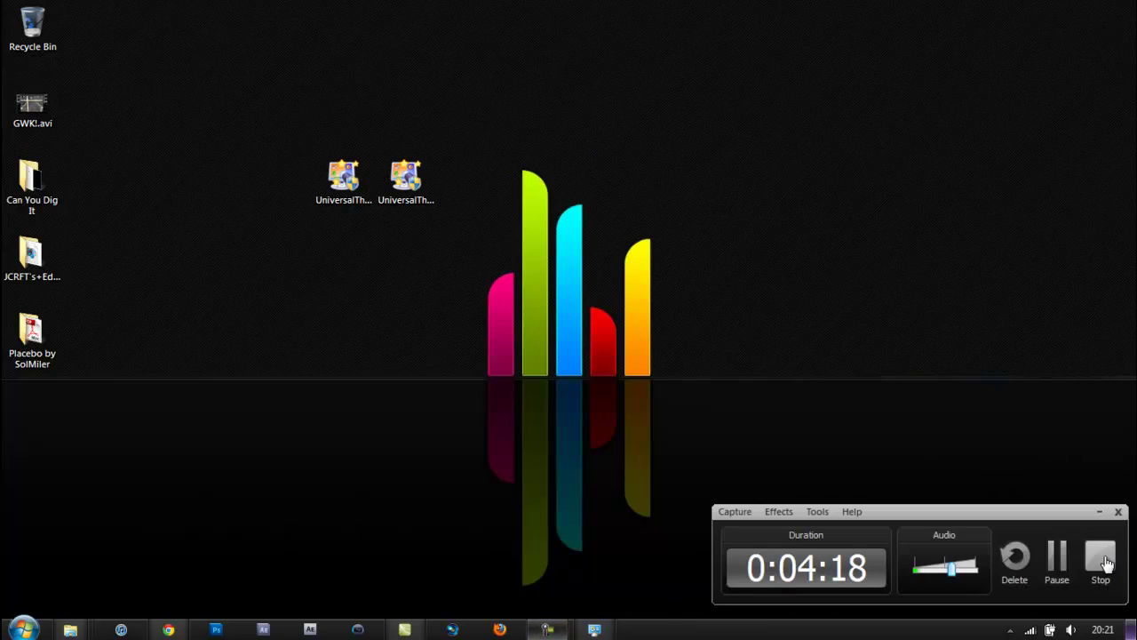